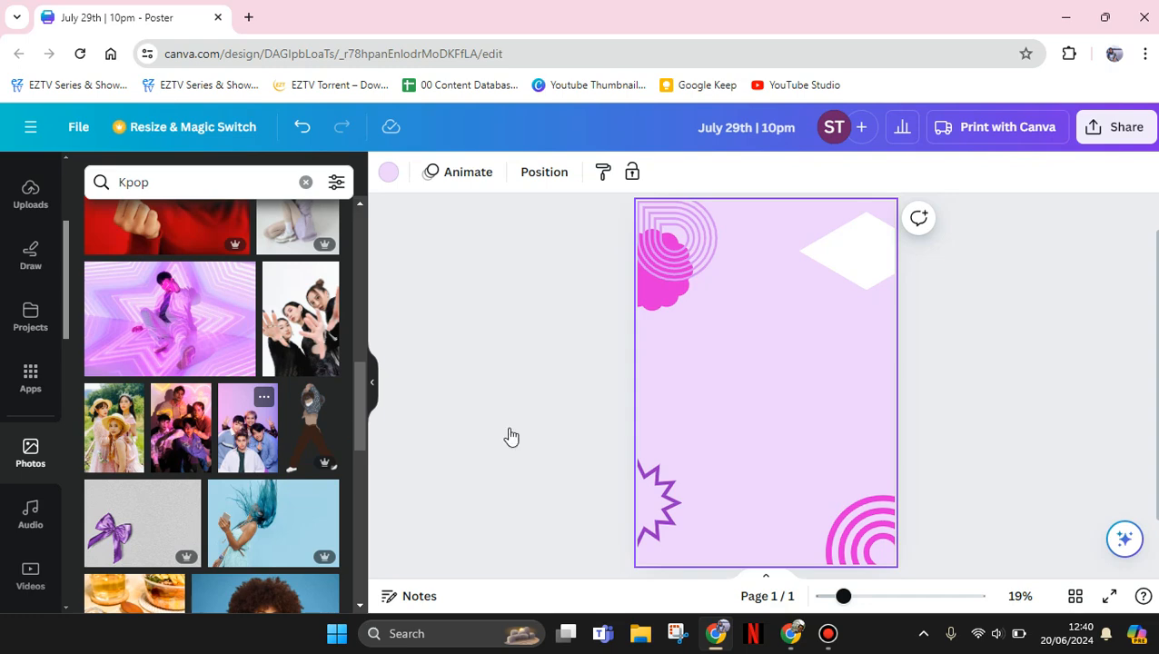
Add the four-member boy band photo in denim and white to the poster, positioned centrally in its upper half.
drag(512, 437, 866, 440)
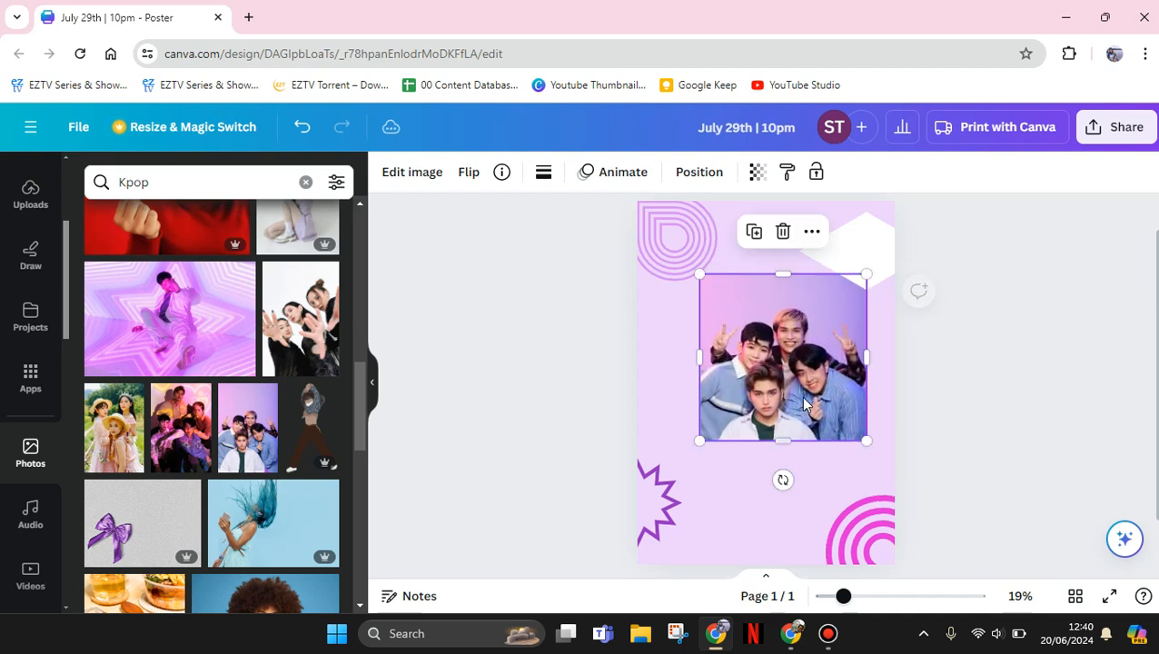
drag(803, 405, 832, 422)
drag(799, 392, 832, 425)
click(611, 342)
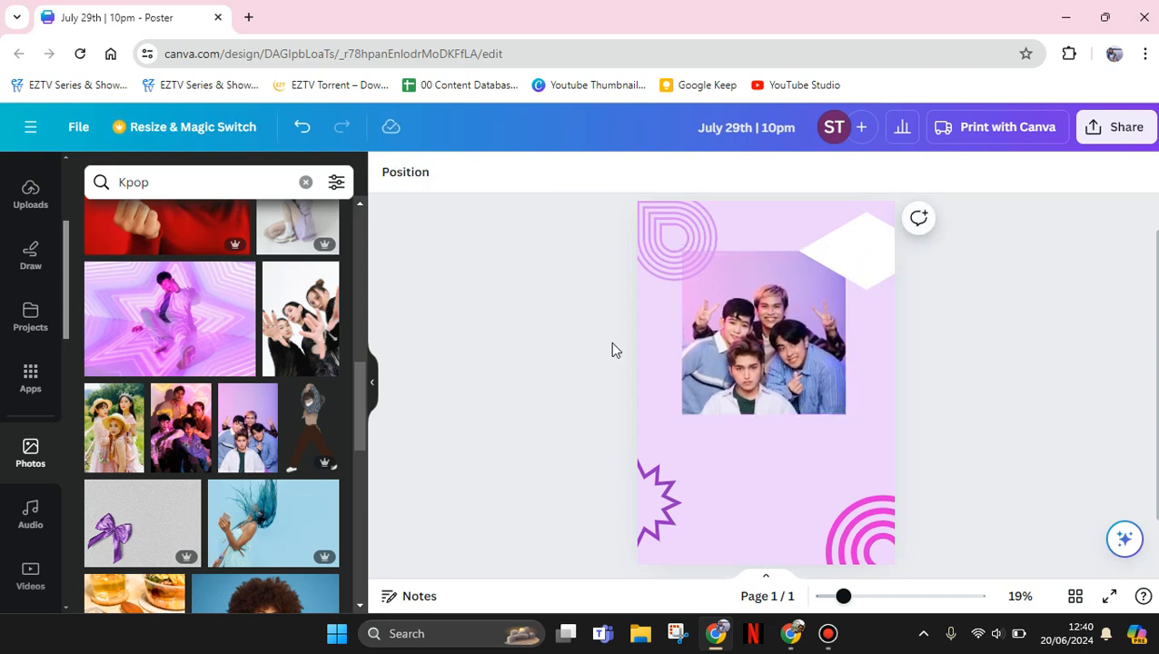
Apply the Mystic duotone effect to the group photo.
click(768, 363)
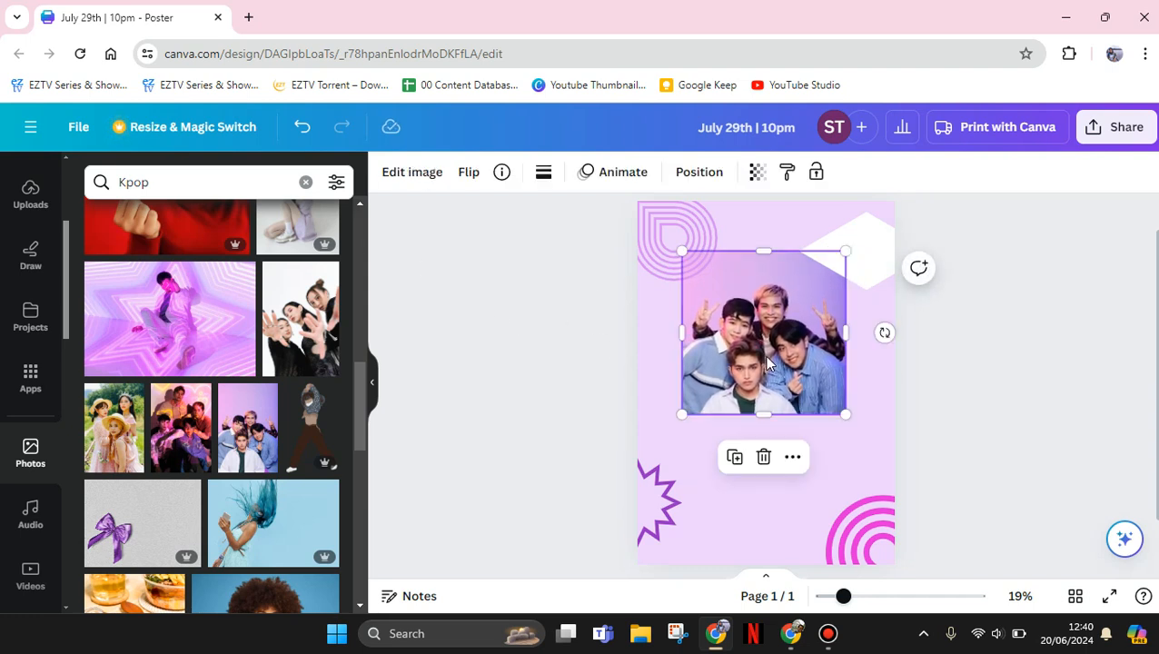
click(413, 172)
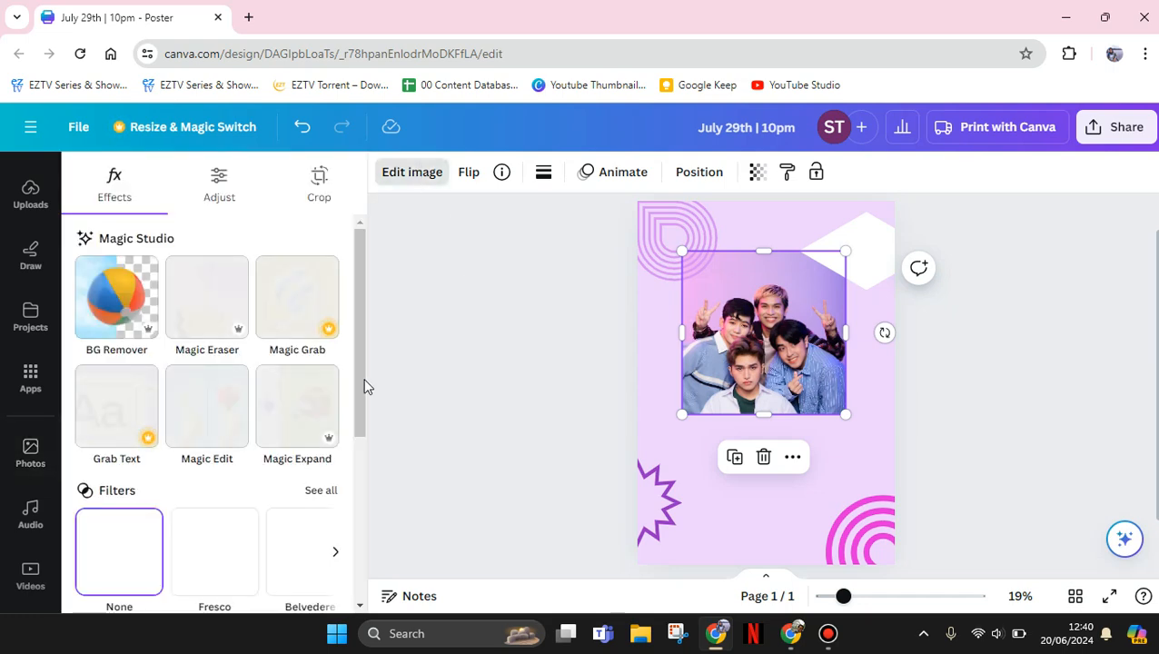
scroll(356, 420, down, 2)
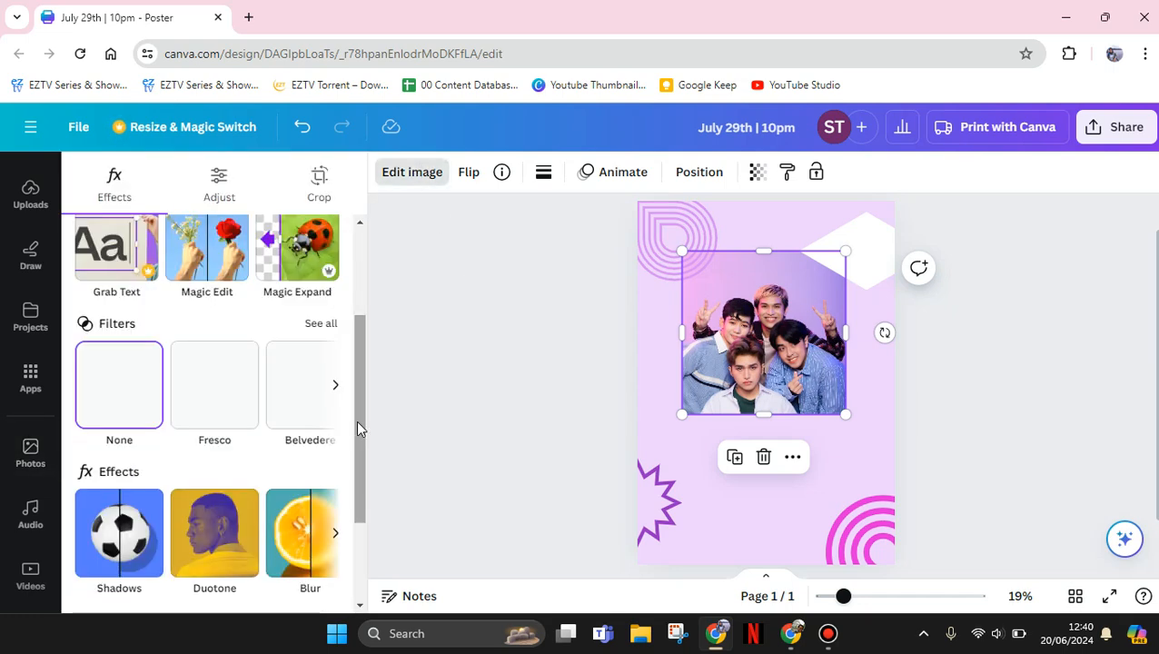
click(236, 548)
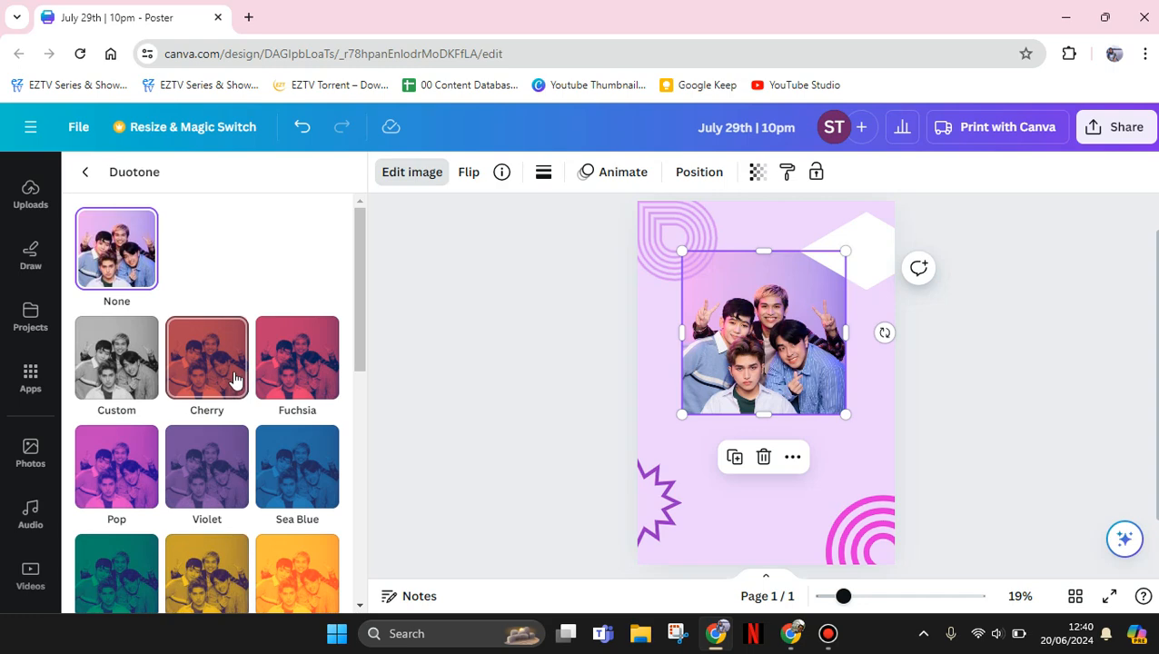
click(138, 381)
click(205, 379)
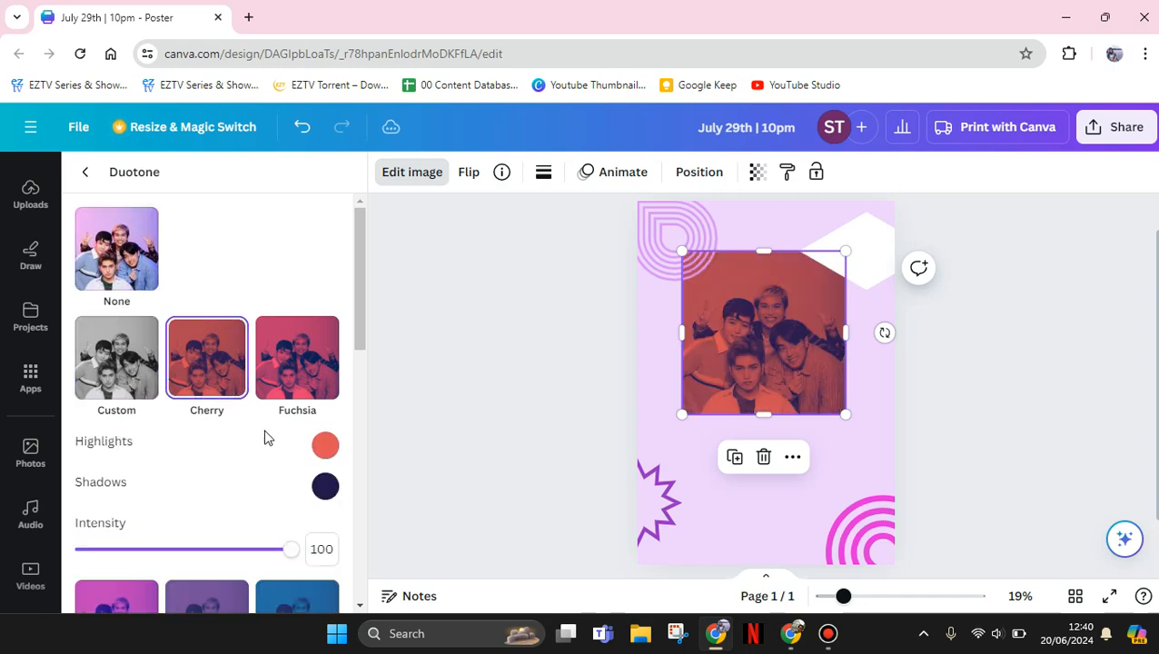
click(302, 375)
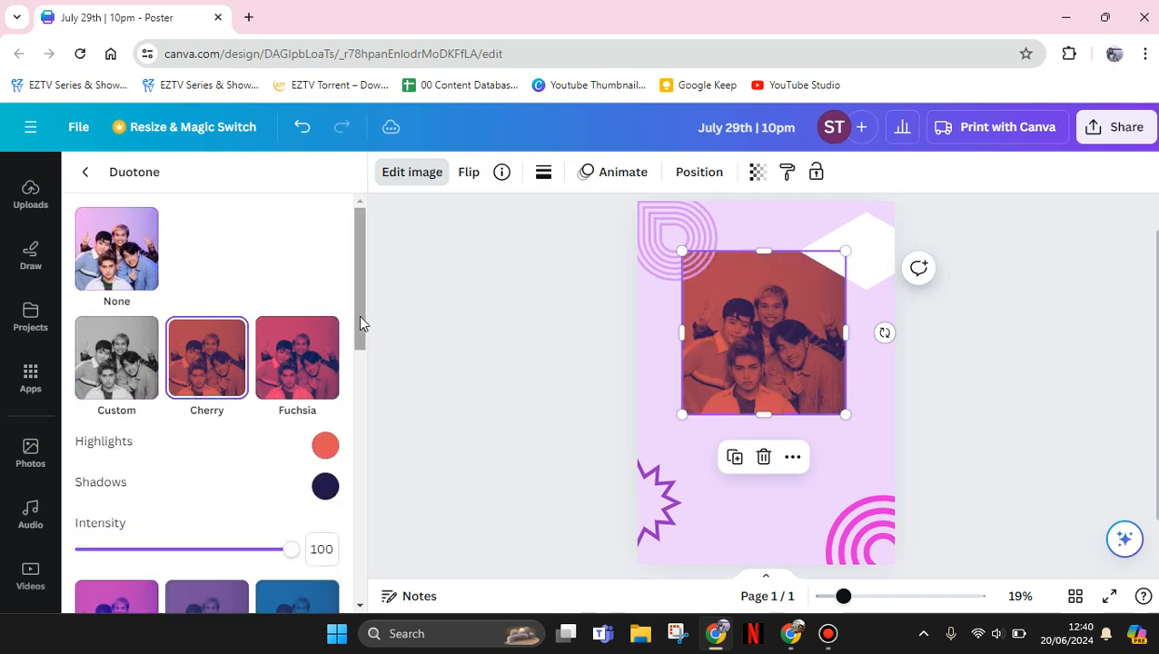
scroll(359, 323, down, 3)
key(slash)
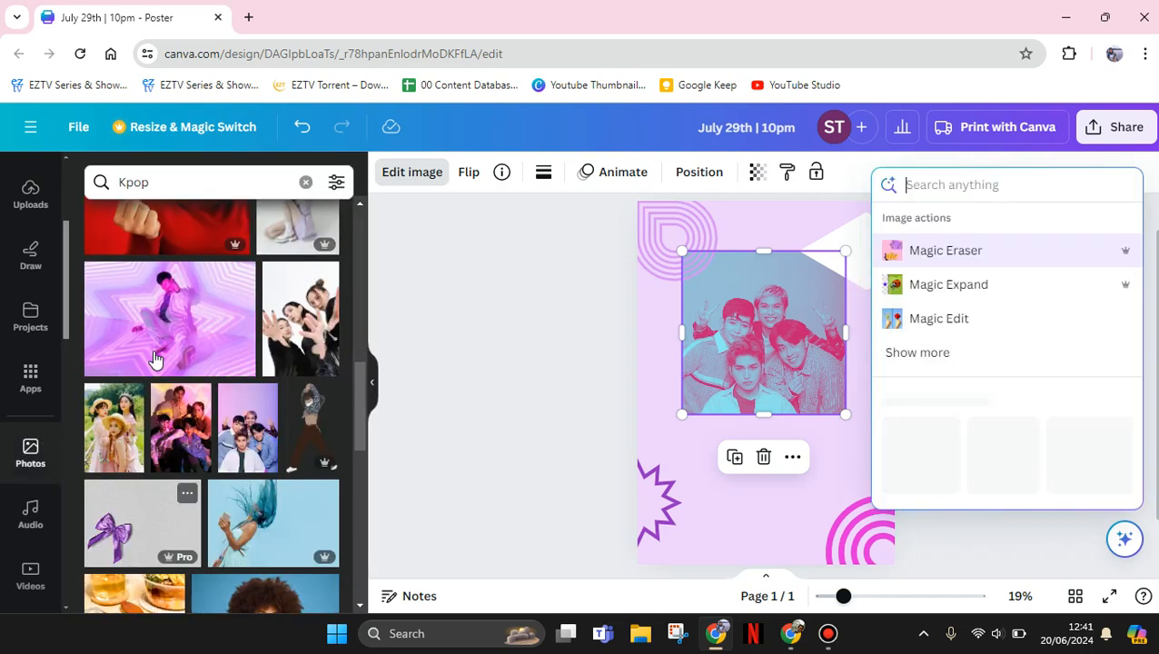
click(437, 188)
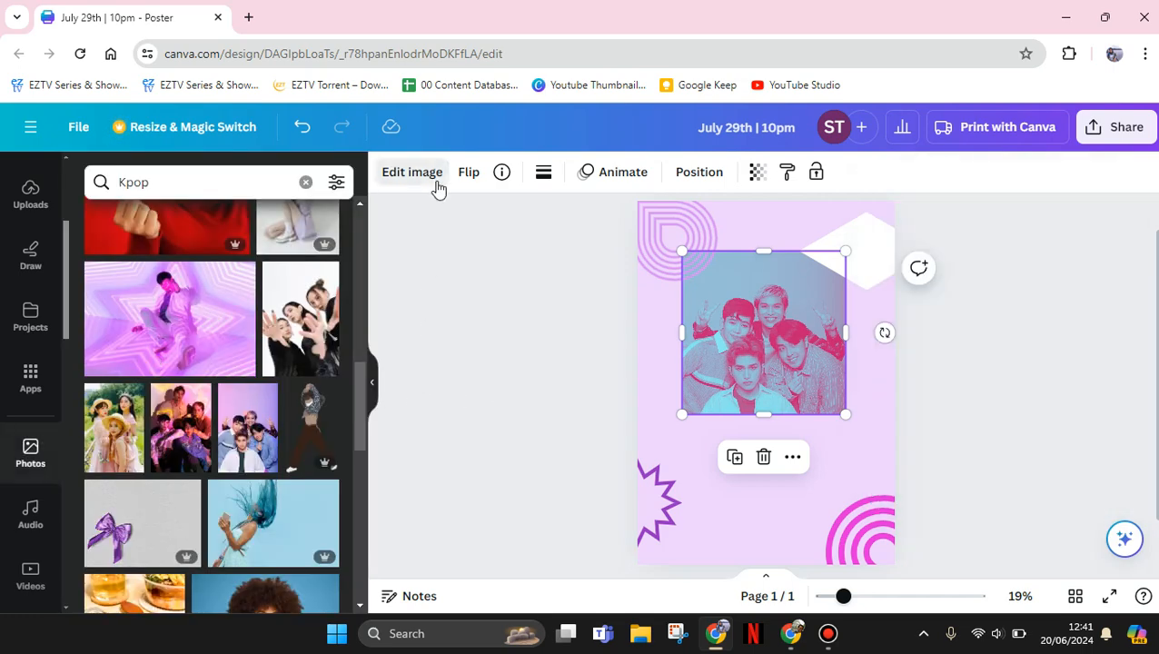
Reduce the intensity of the group photo's Mystic duotone effect to 83.
click(437, 188)
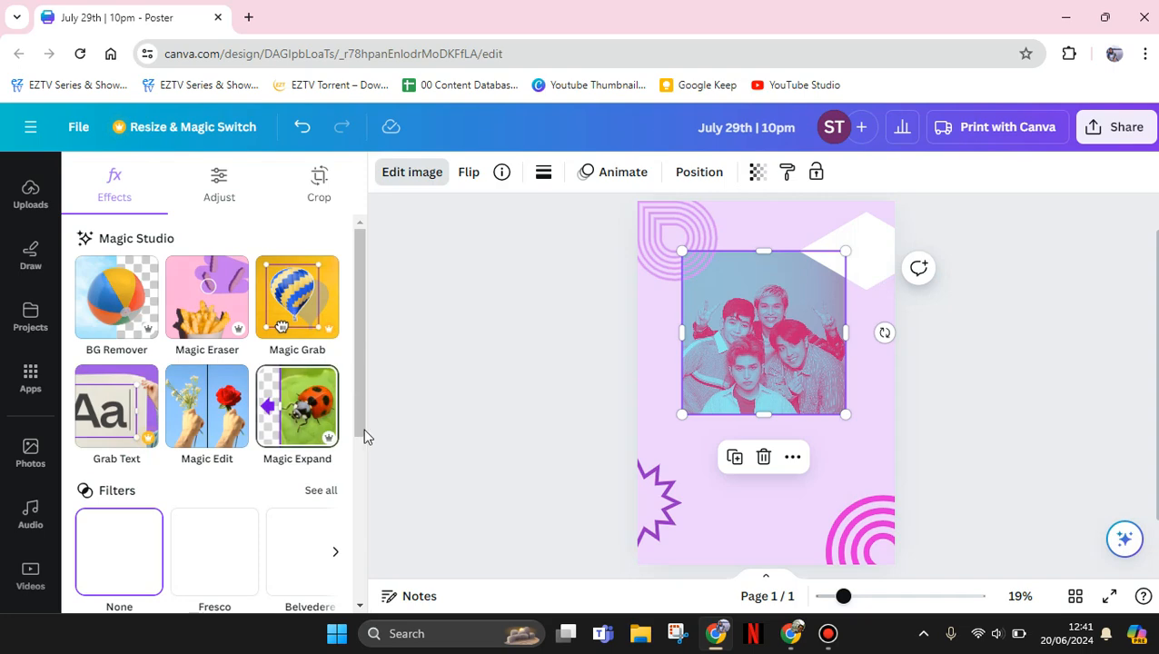
scroll(364, 576, down, 1)
scroll(364, 575, down, 3)
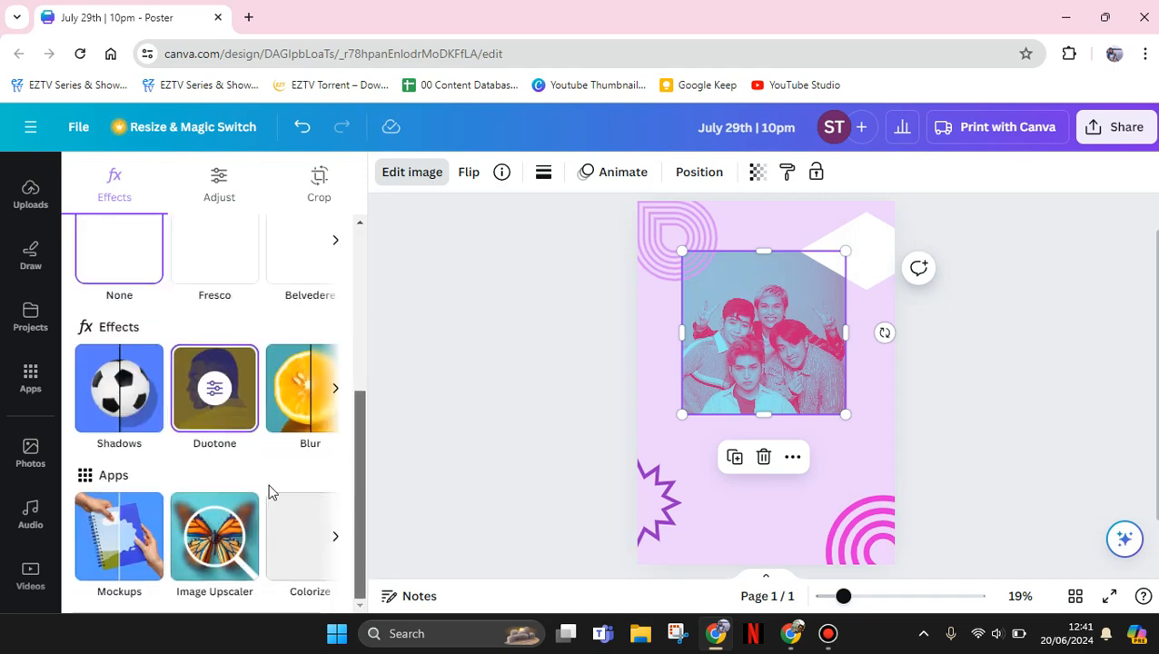
click(229, 416)
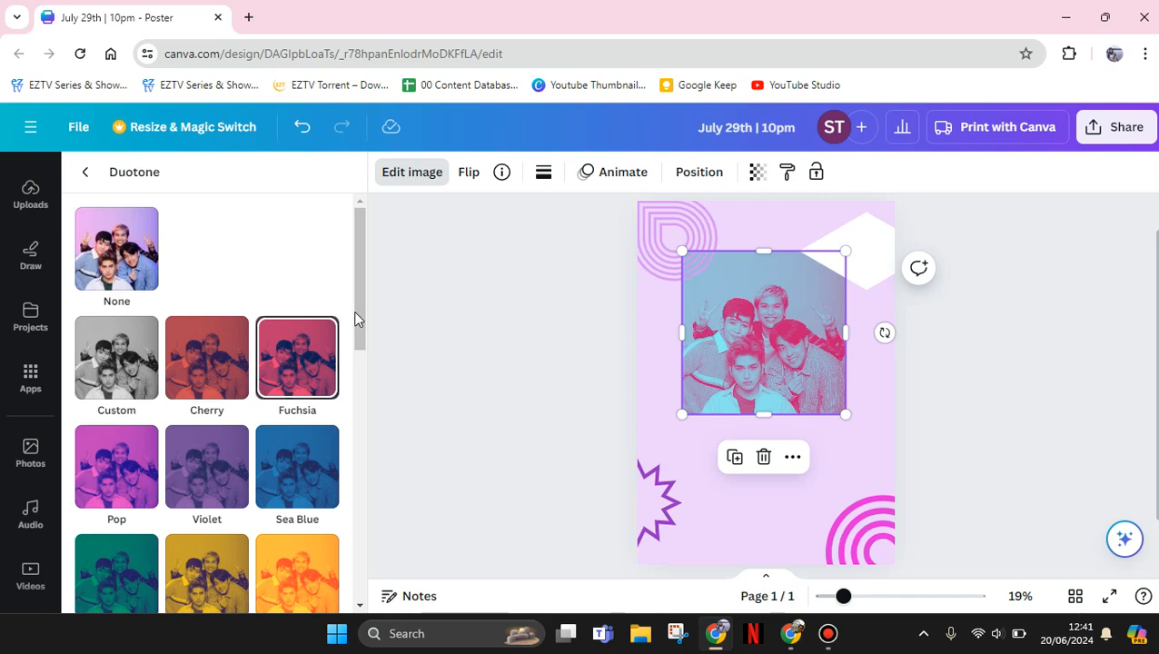
scroll(363, 436, down, 2)
scroll(372, 513, down, 5)
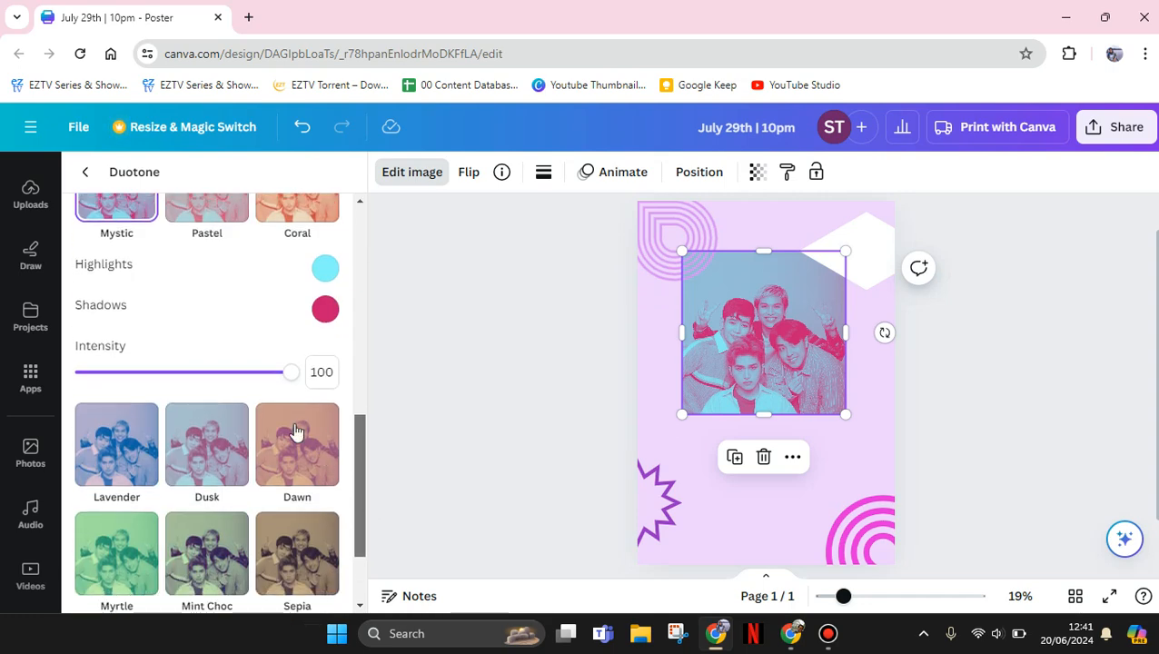
mouse_move(246, 382)
mouse_down()
mouse_move(202, 378)
mouse_move(263, 383)
mouse_up()
click(248, 382)
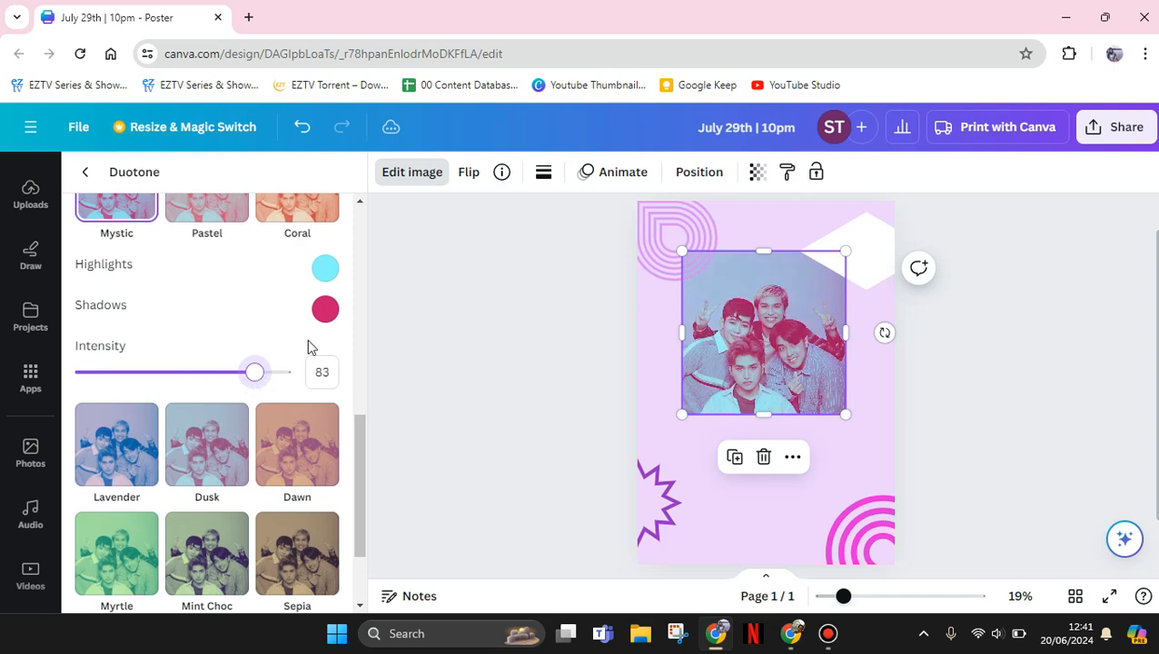
click(701, 452)
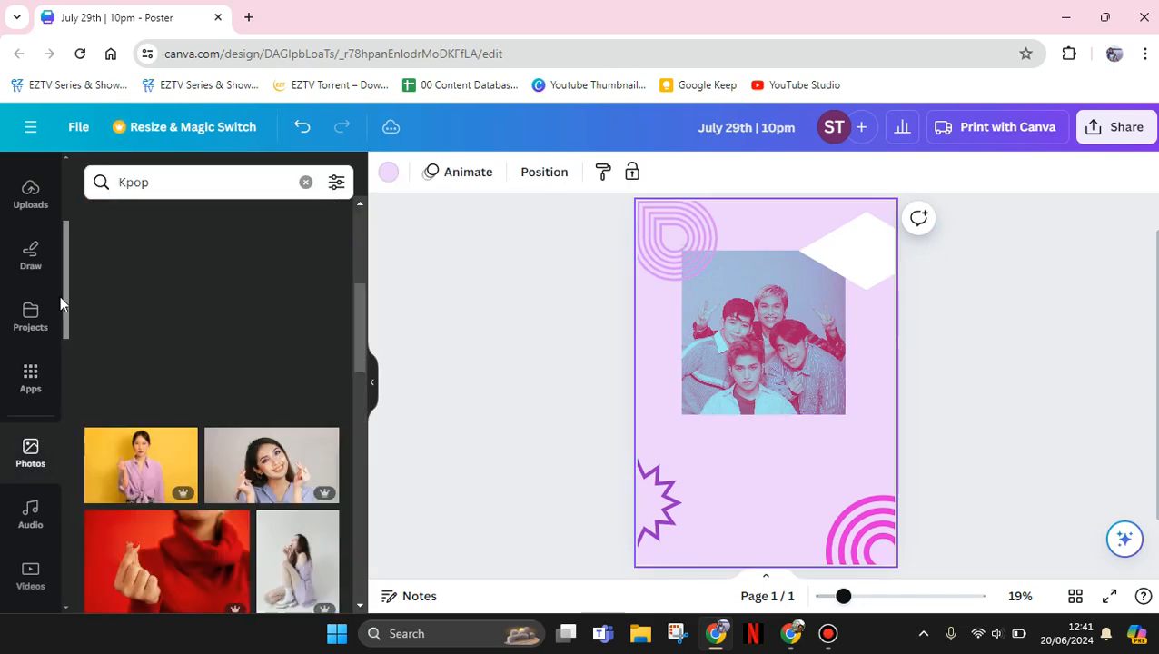
Search the elements for "Paper texture" and add a crumpled paper texture over the poster.
scroll(60, 295, up, 3)
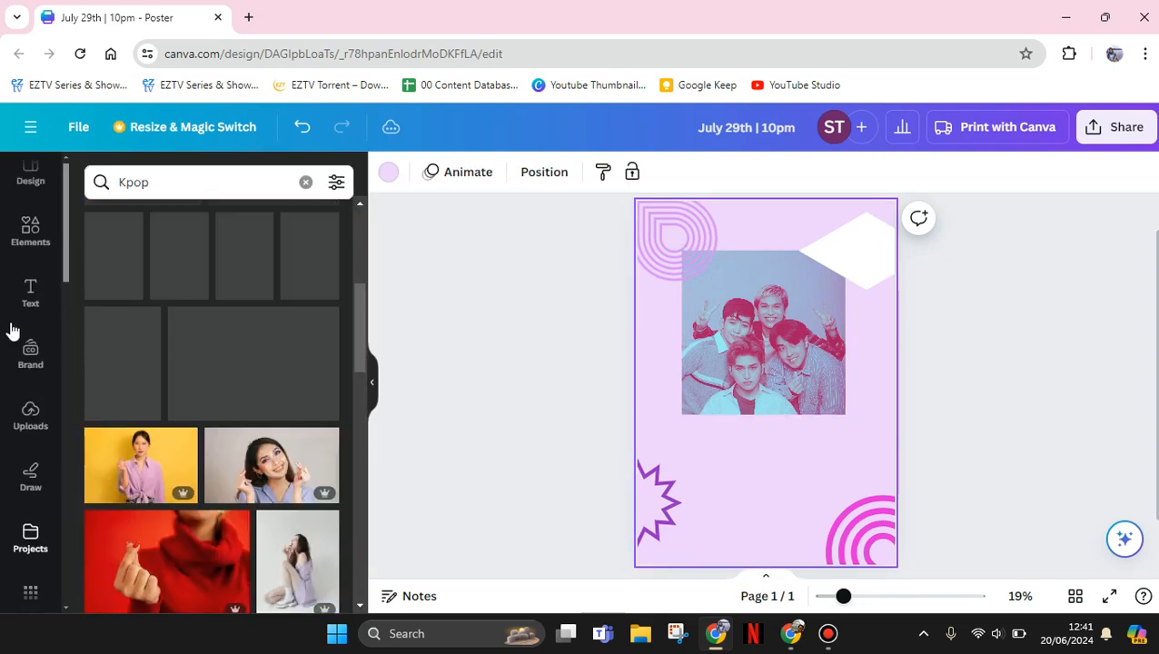
click(31, 257)
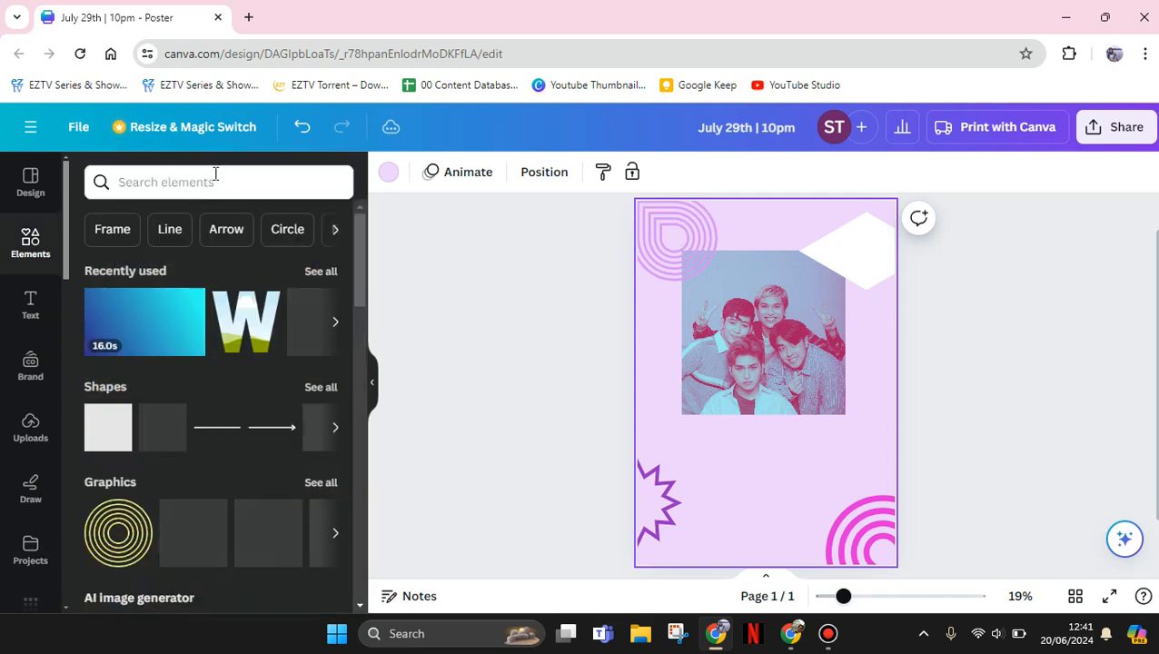
click(216, 177)
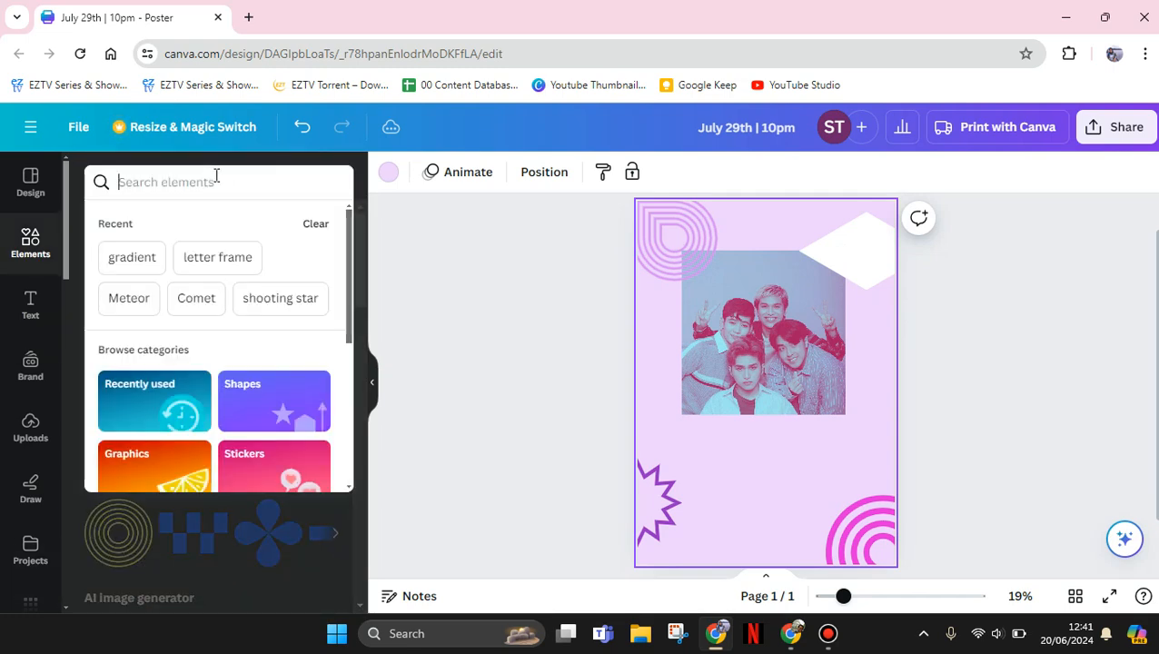
text(textu)
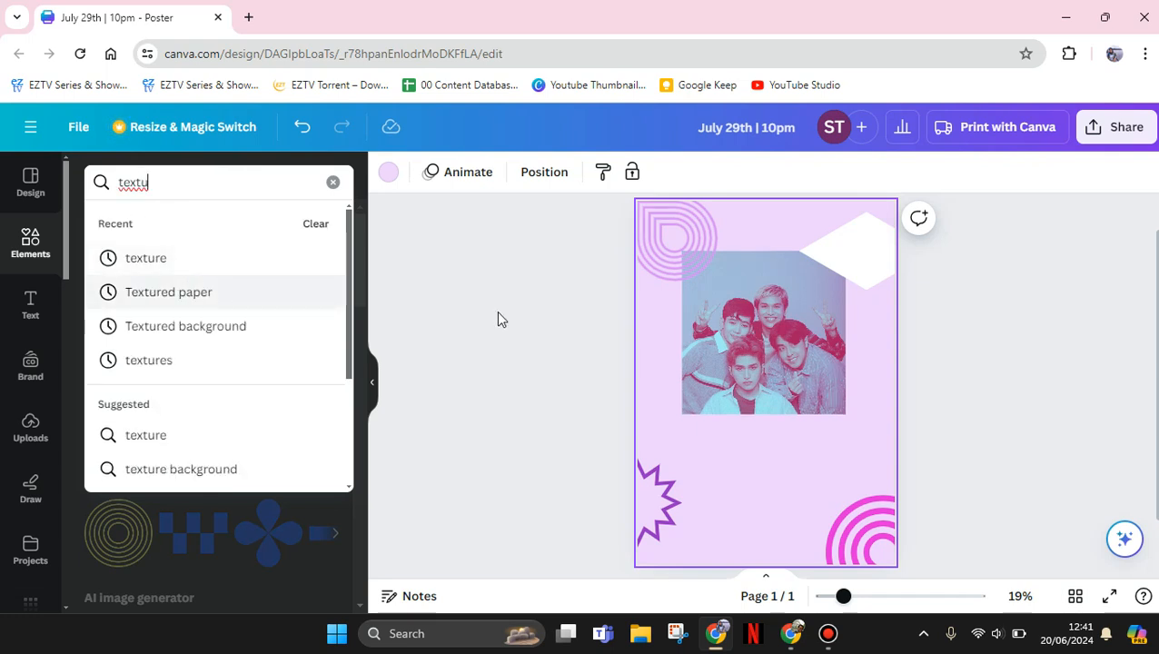
key(Return)
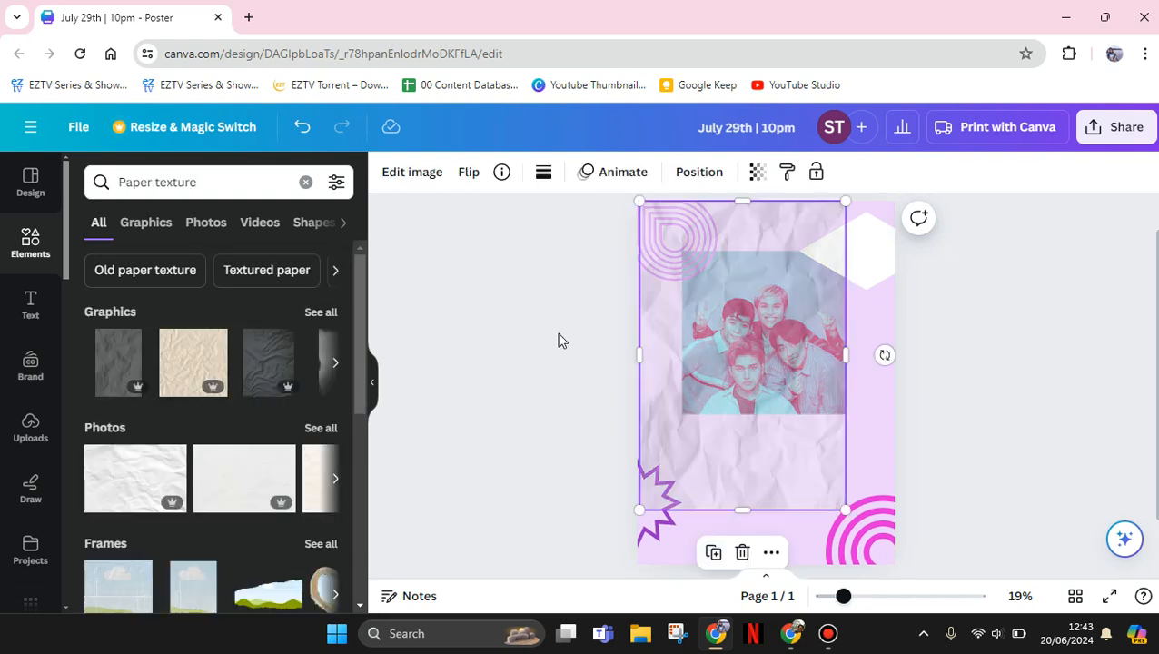
Enlarge the paper texture to cover the whole poster and set its transparency to 51.
drag(852, 527, 890, 551)
drag(887, 419, 894, 390)
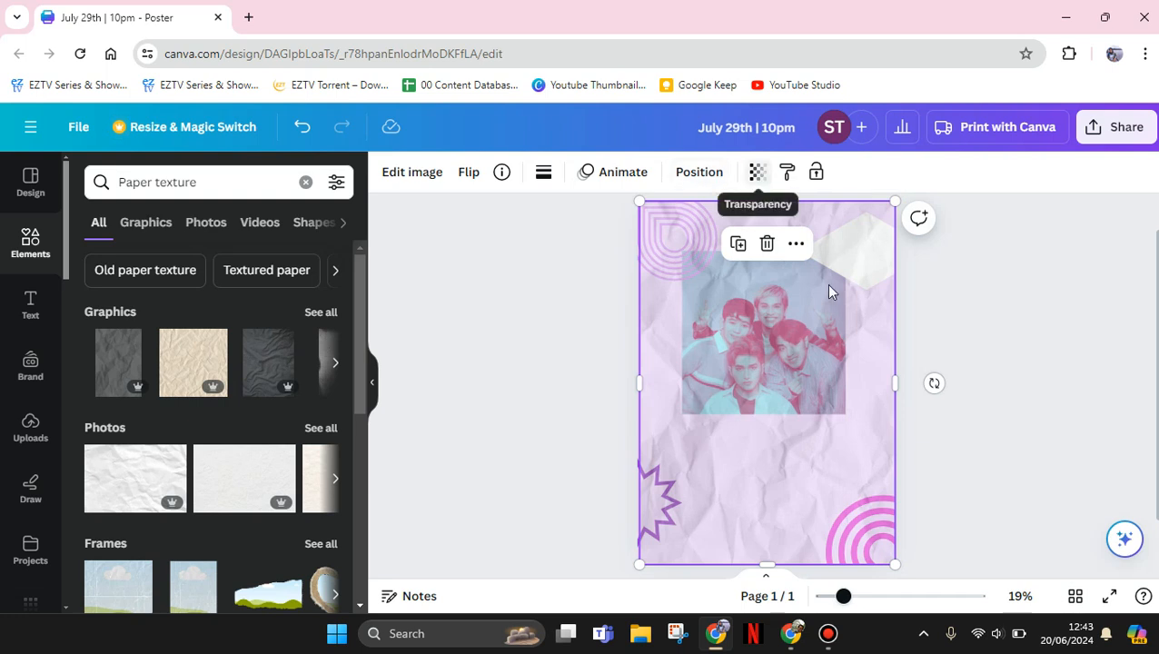
click(757, 172)
drag(686, 251, 656, 260)
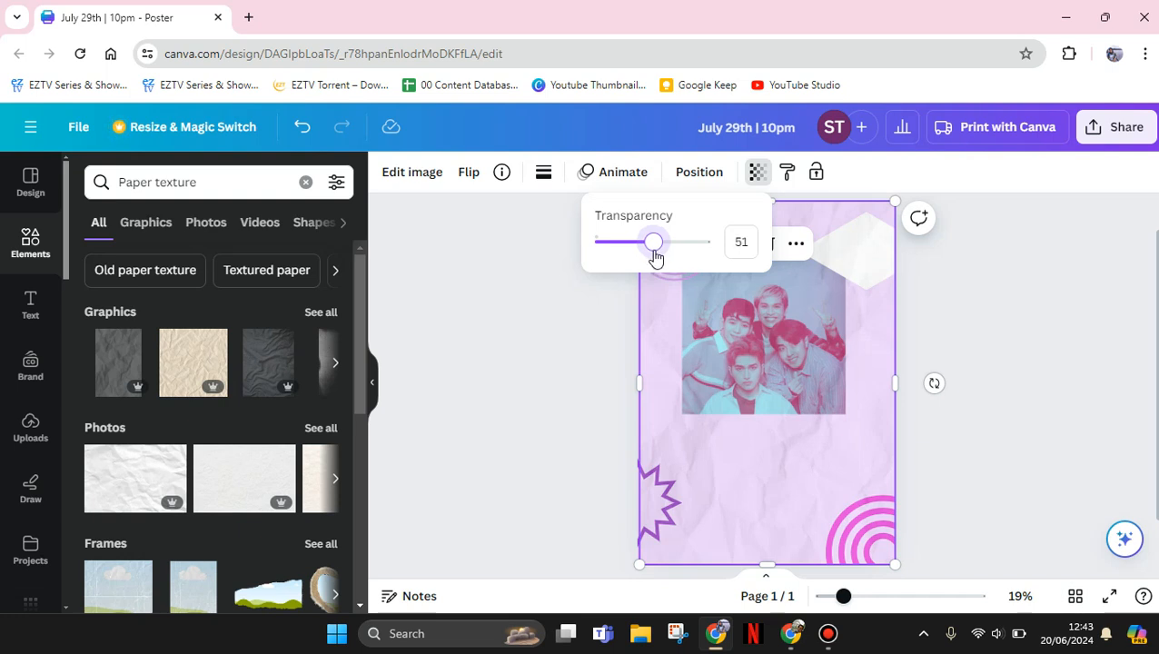
click(596, 349)
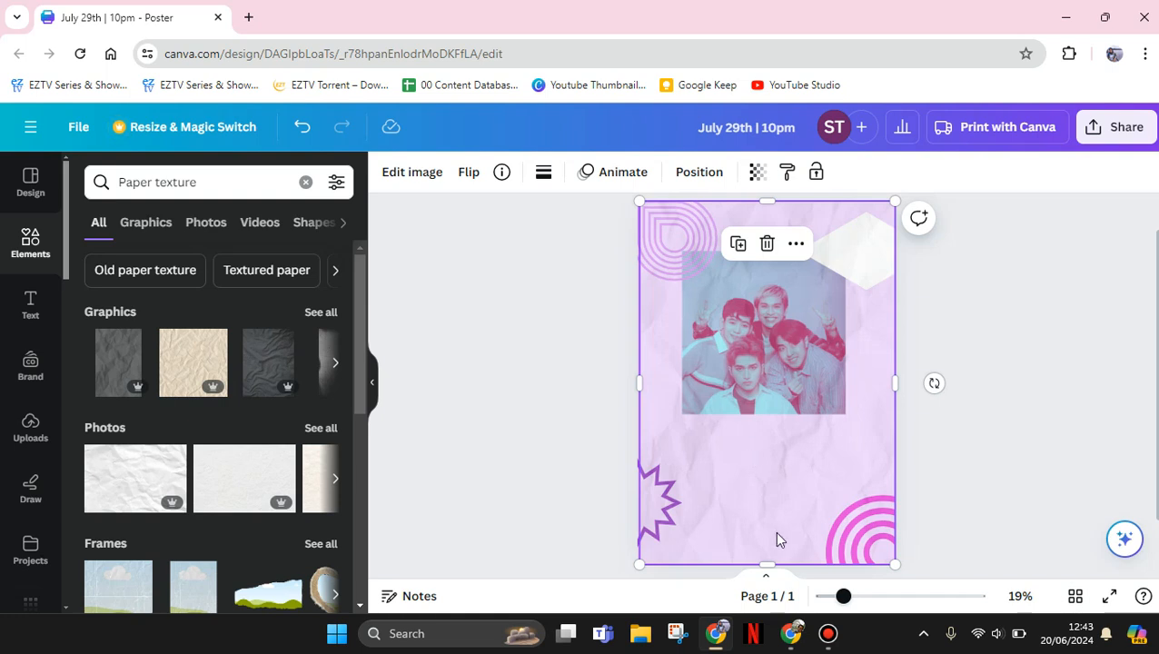
Add a plain text box and place it just below the group photo.
click(30, 304)
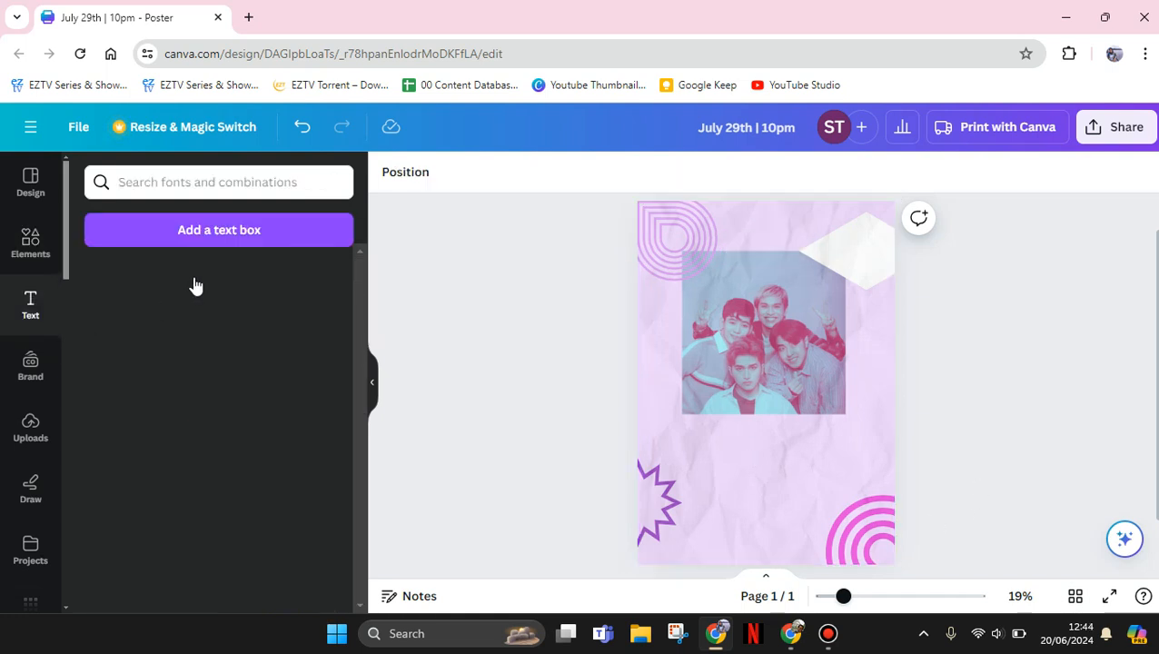
key(slash)
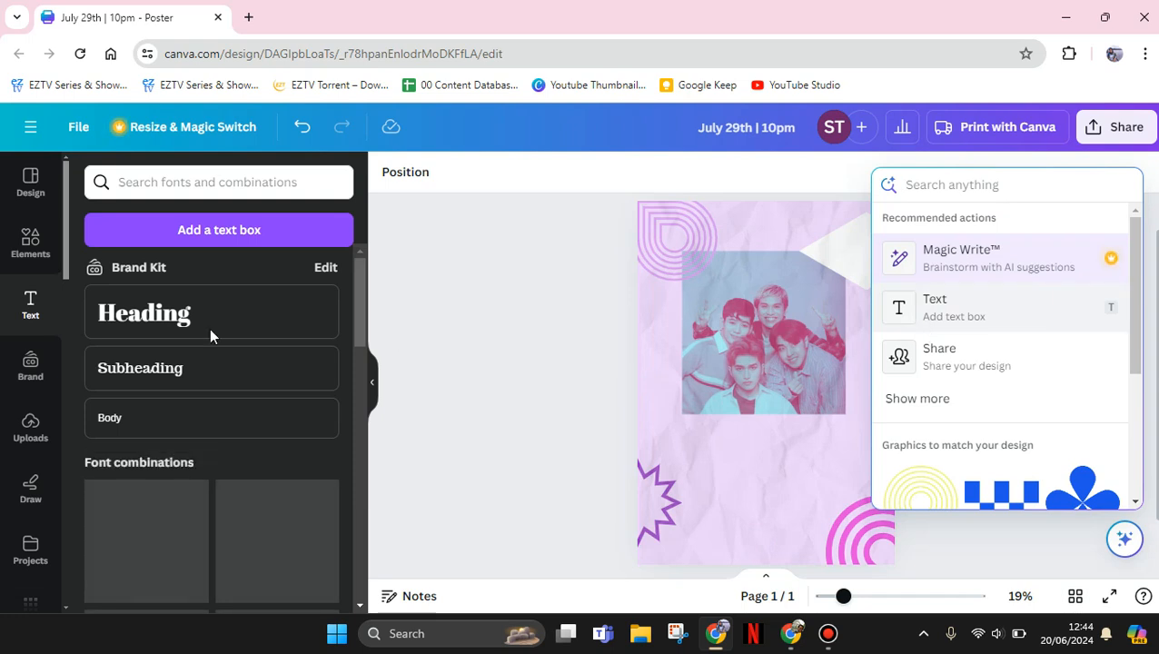
key(Escape)
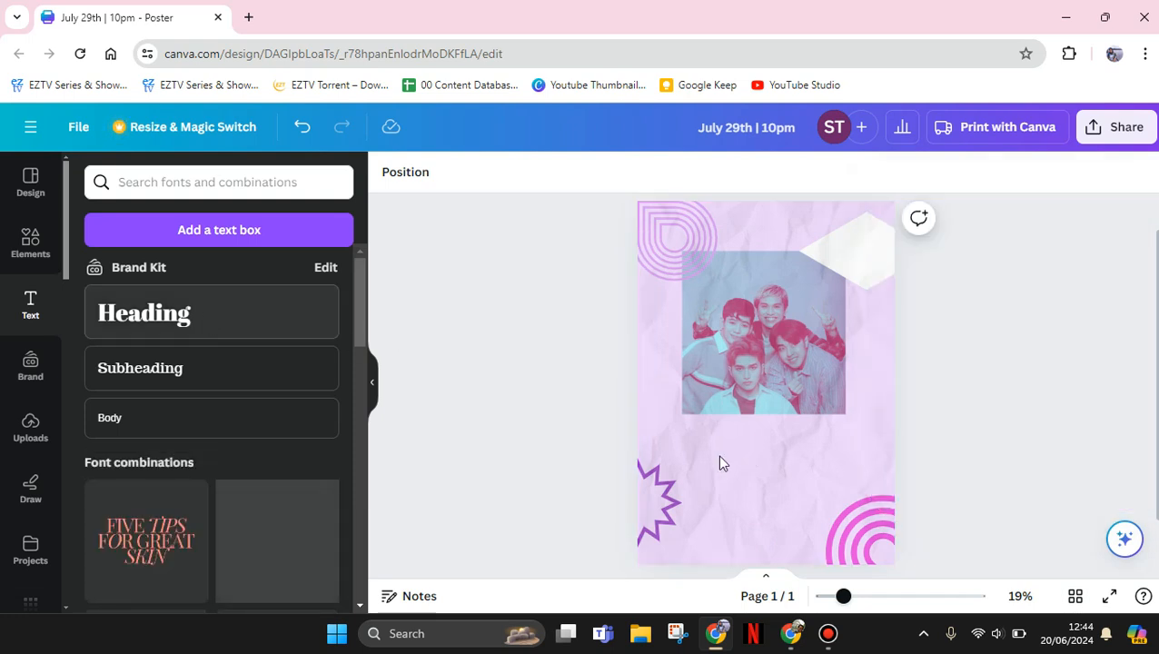
click(717, 464)
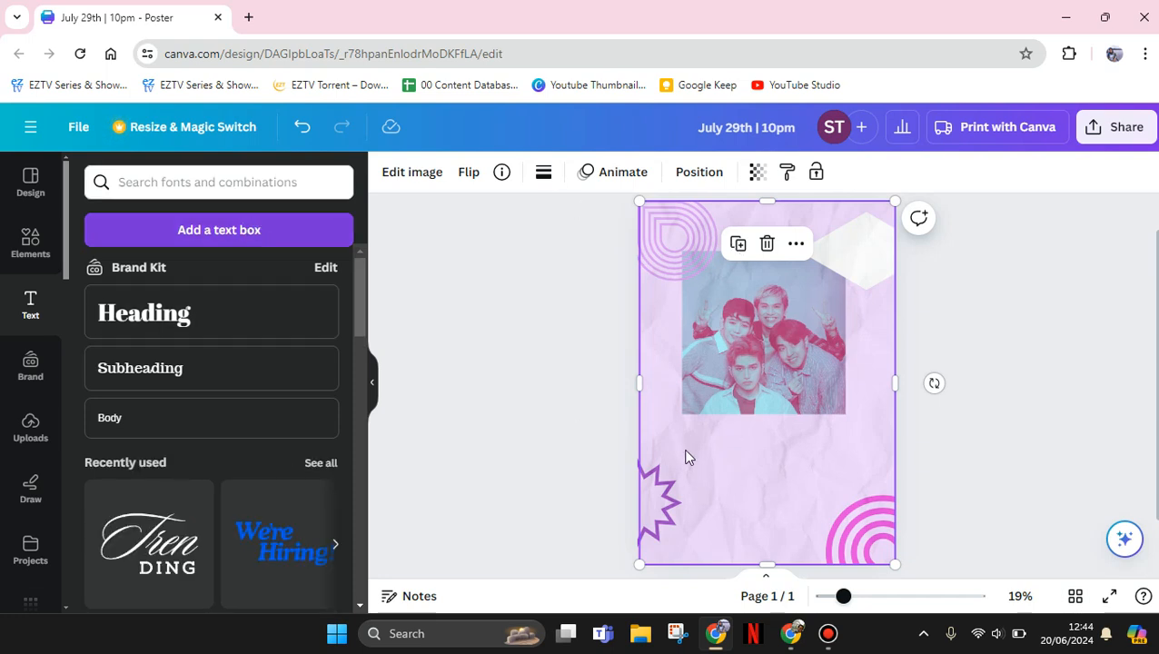
key(t)
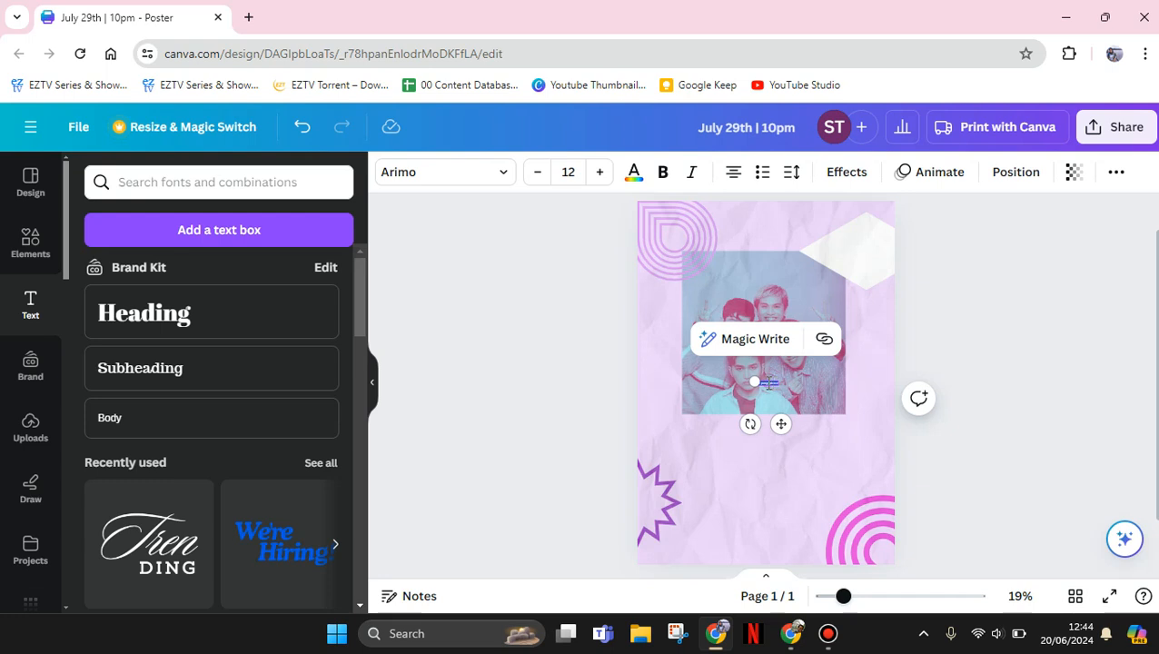
mouse_move(781, 424)
mouse_down()
mouse_move(789, 458)
mouse_move(774, 468)
mouse_move(767, 441)
mouse_up()
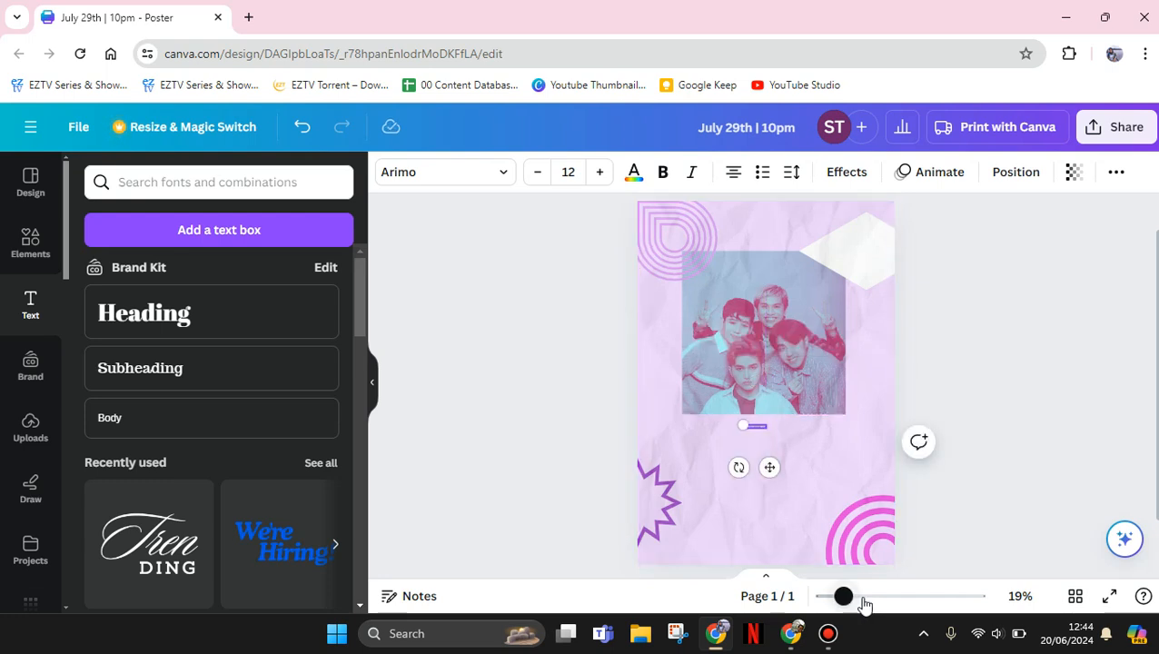
Enlarge the placeholder text below the photo to a font size of about 64.5 and open it for editing.
drag(842, 597, 877, 597)
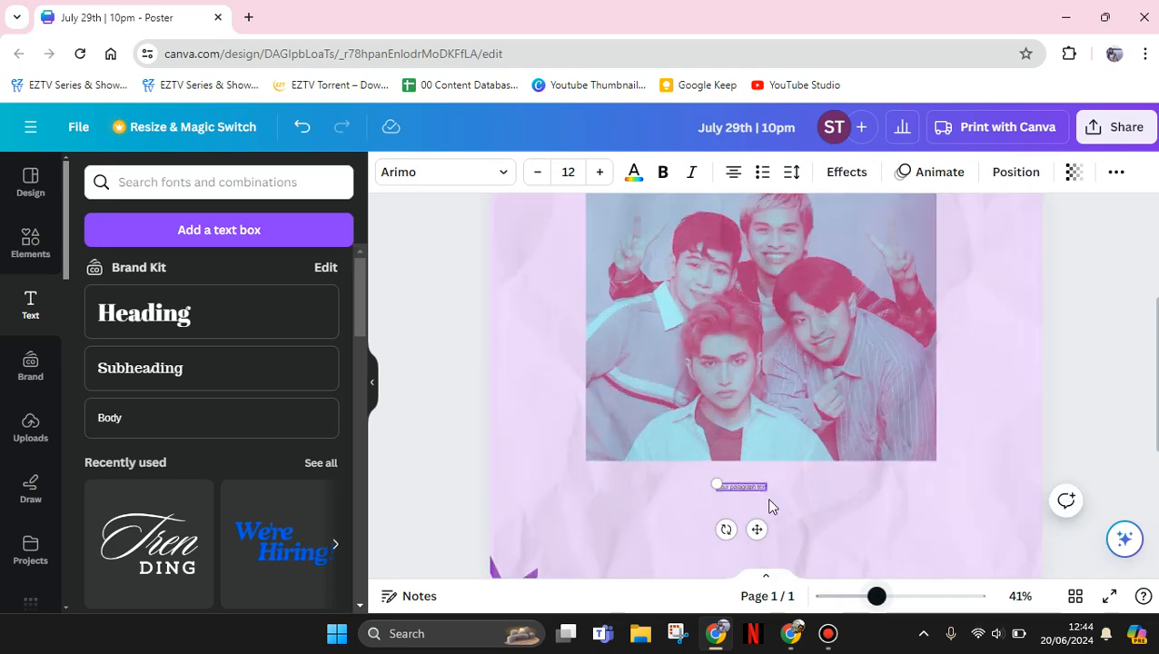
scroll(754, 486, down, 3)
click(750, 444)
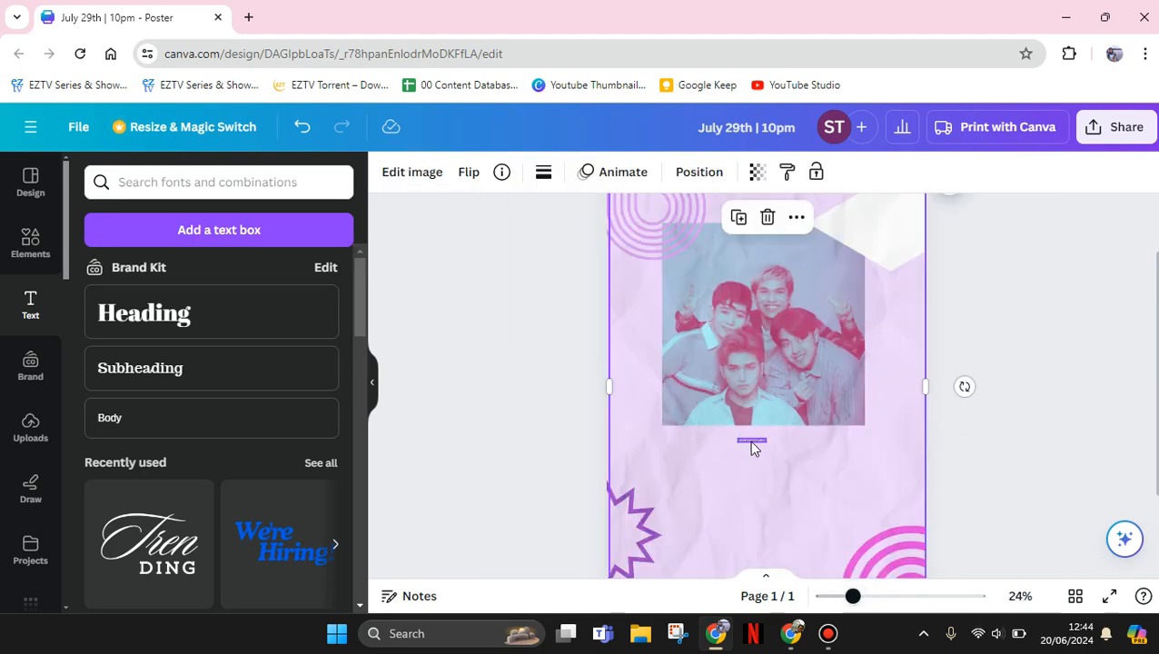
double_click(752, 441)
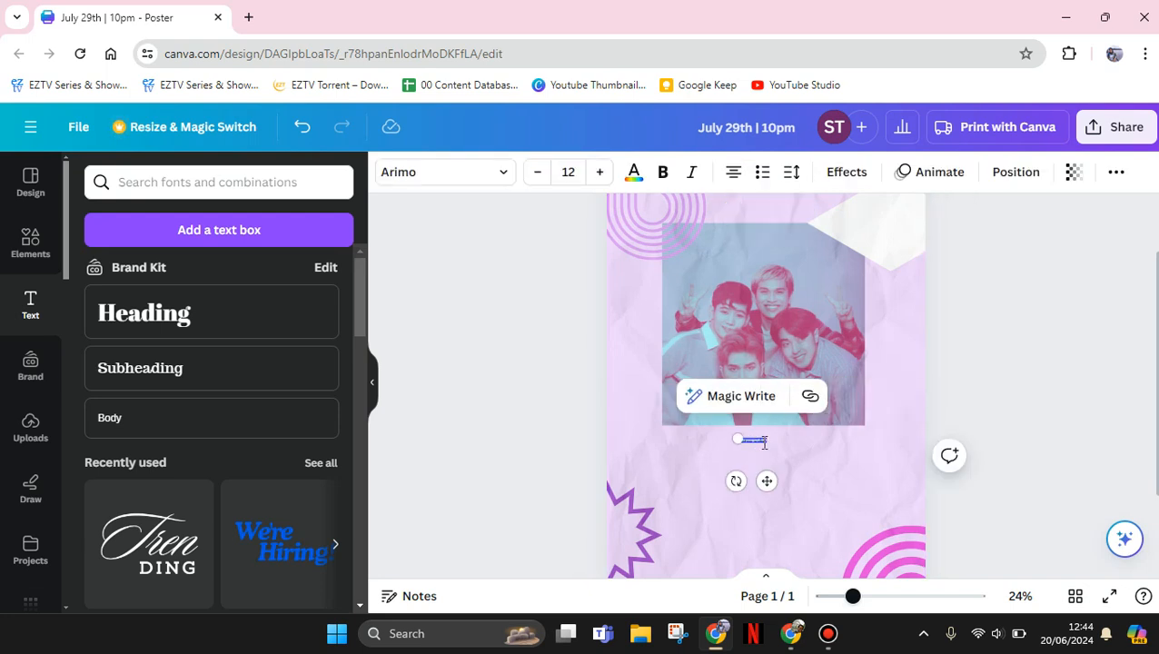
drag(744, 462, 888, 557)
click(779, 451)
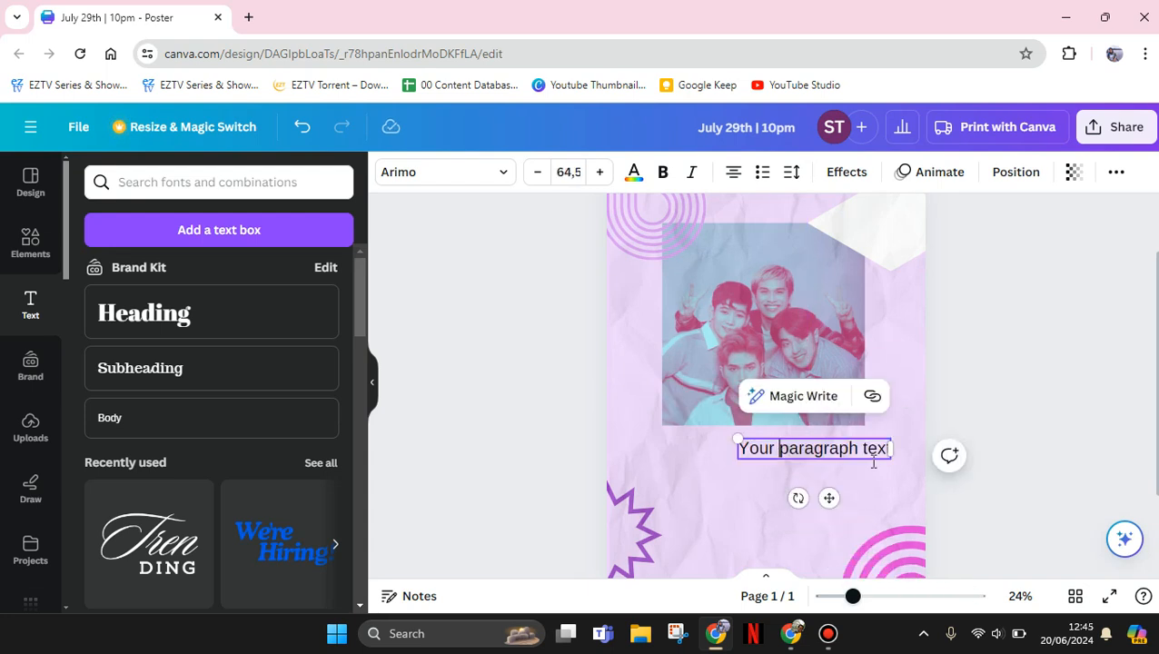
click(885, 452)
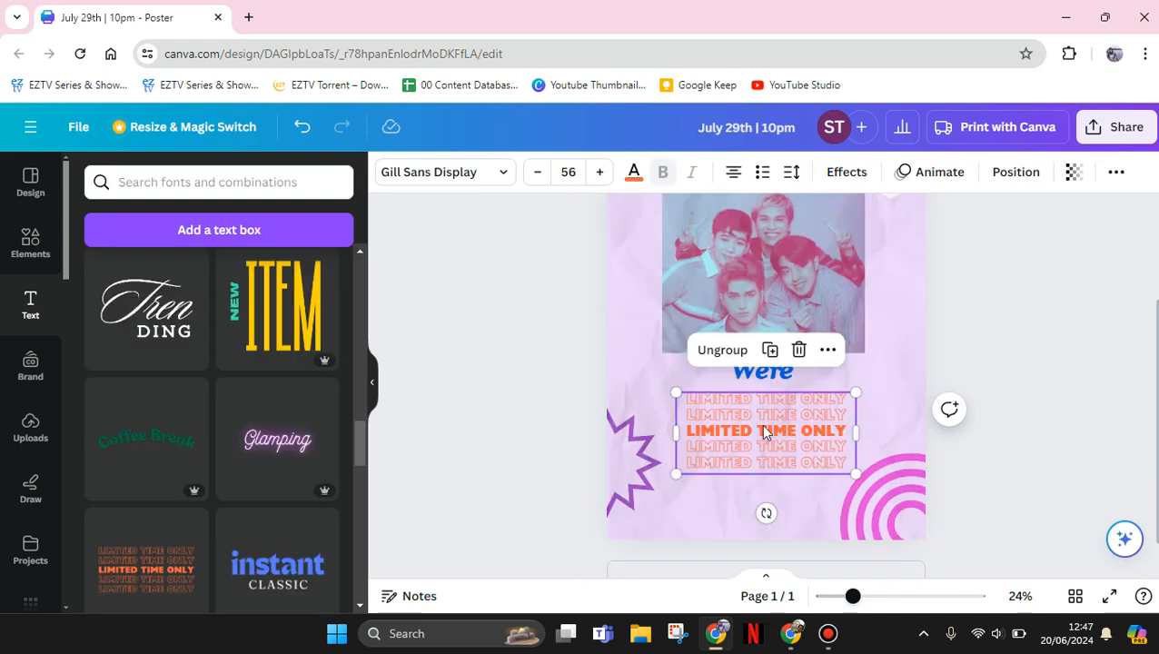
click(763, 427)
click(740, 406)
click(740, 416)
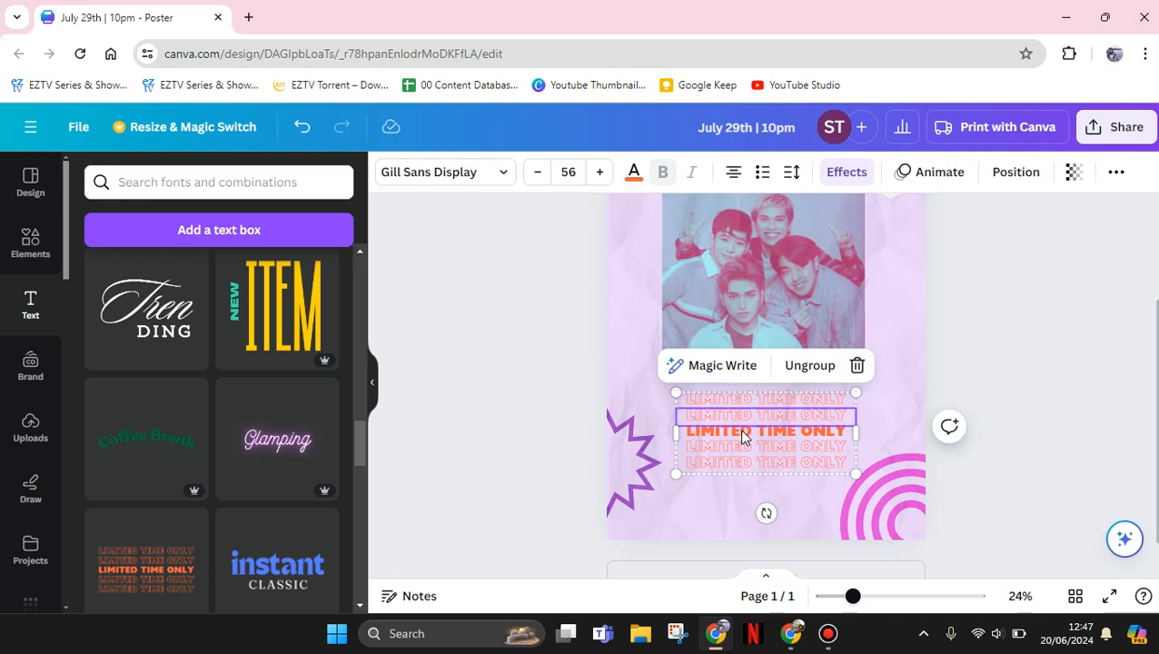
click(739, 438)
click(739, 448)
click(740, 461)
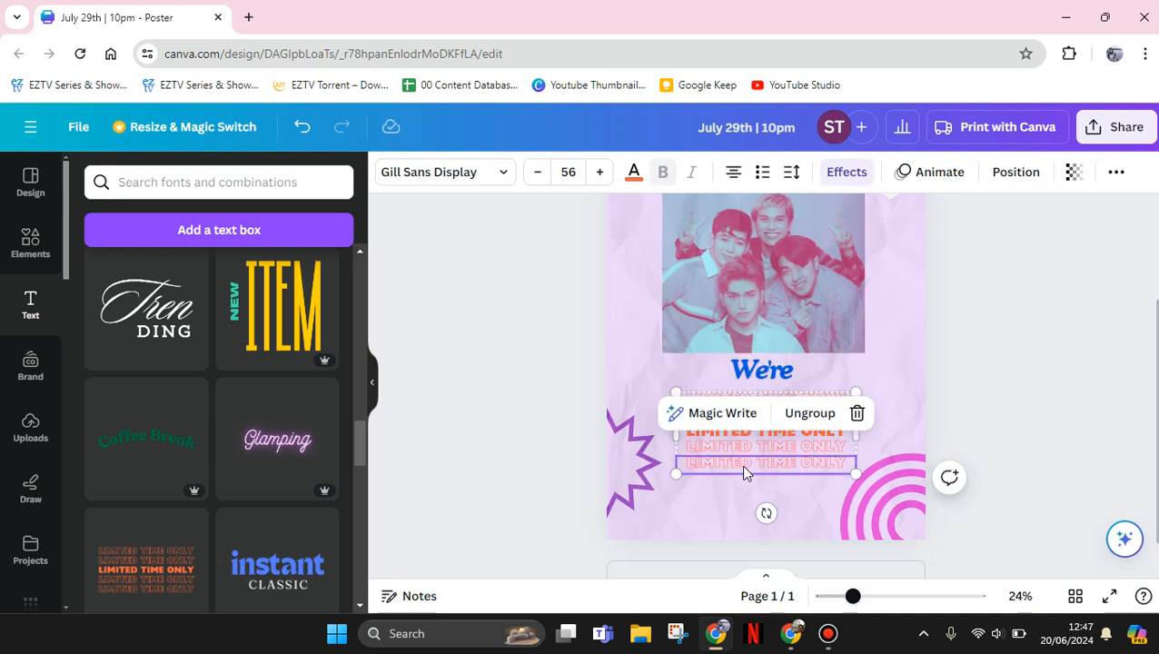
Search the elements for "barcode" and place a plain black barcode graphic just below the "LIMITED TIME ONLY" text.
click(30, 239)
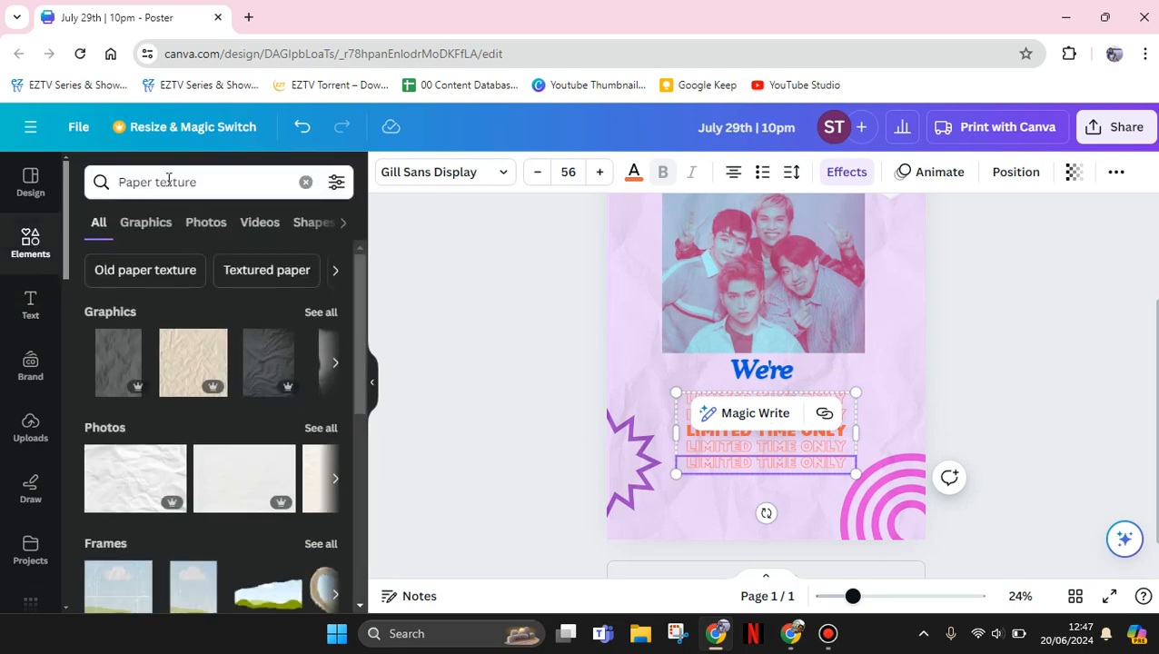
click(107, 186)
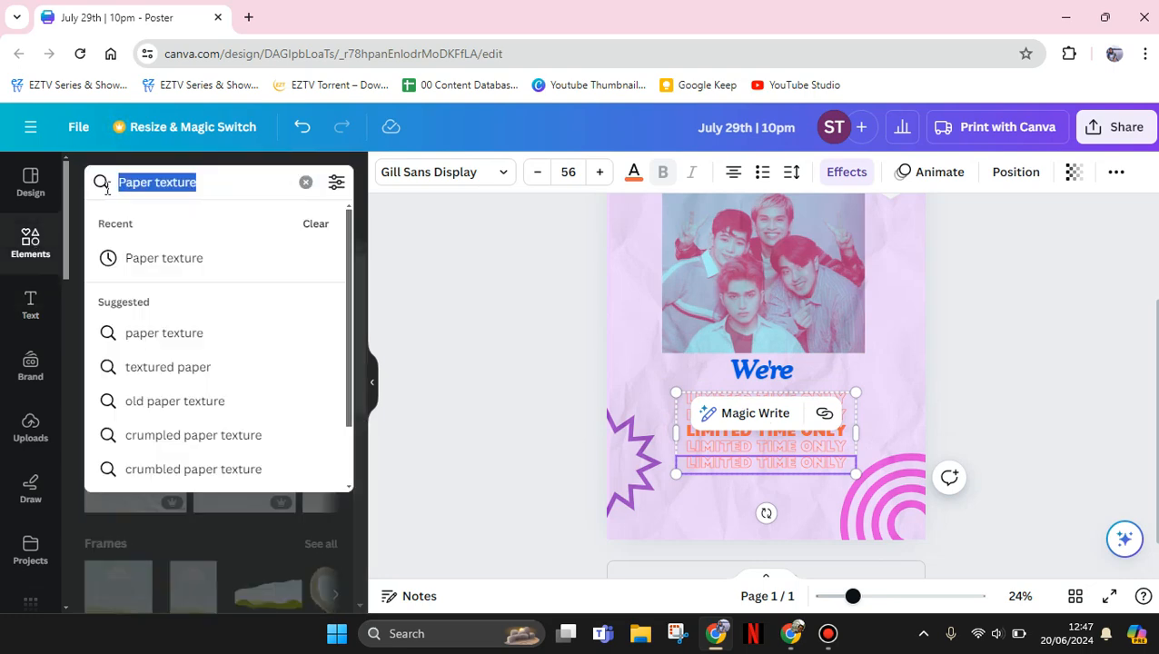
text(barcode)
key(Return)
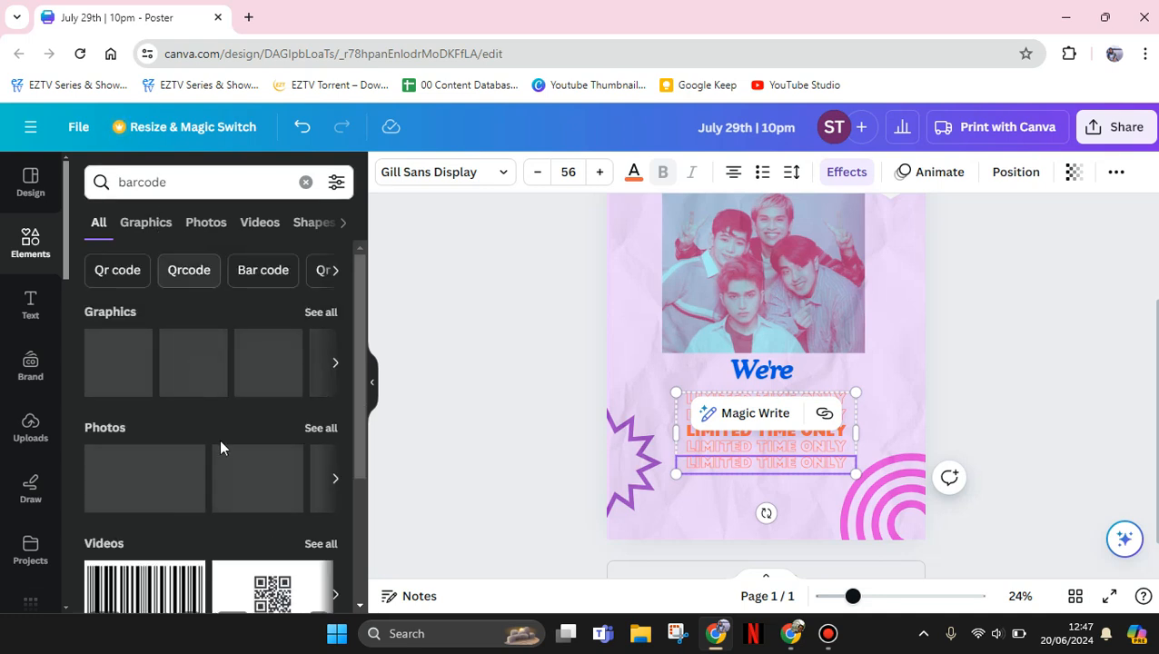
drag(363, 339, 366, 375)
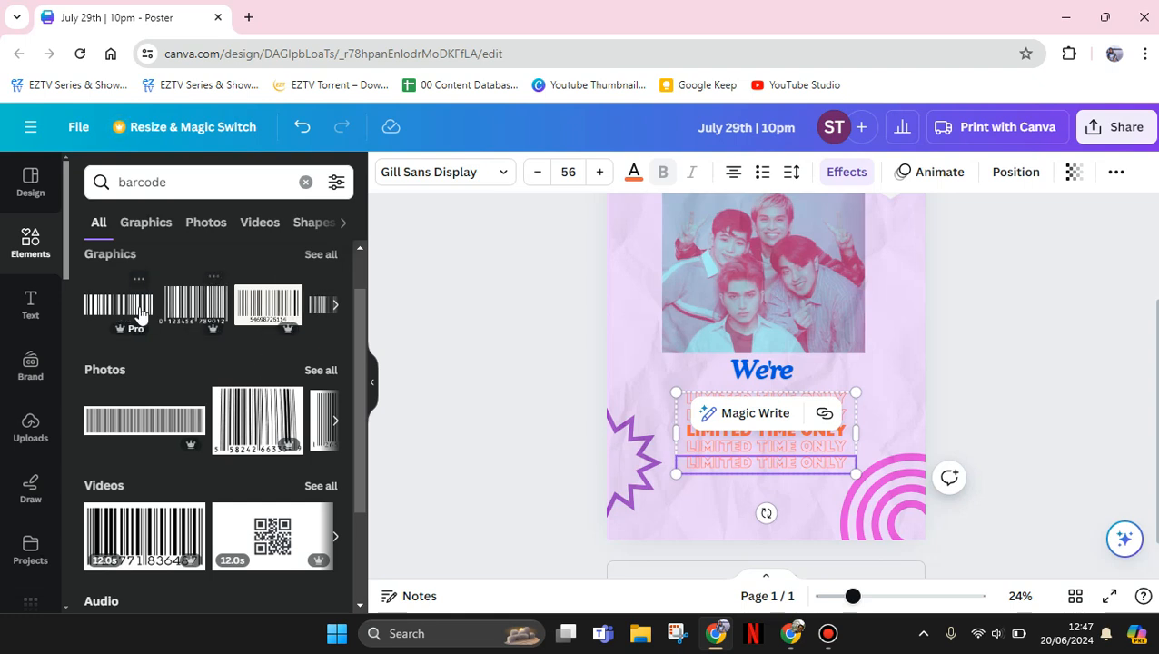
drag(139, 309, 759, 524)
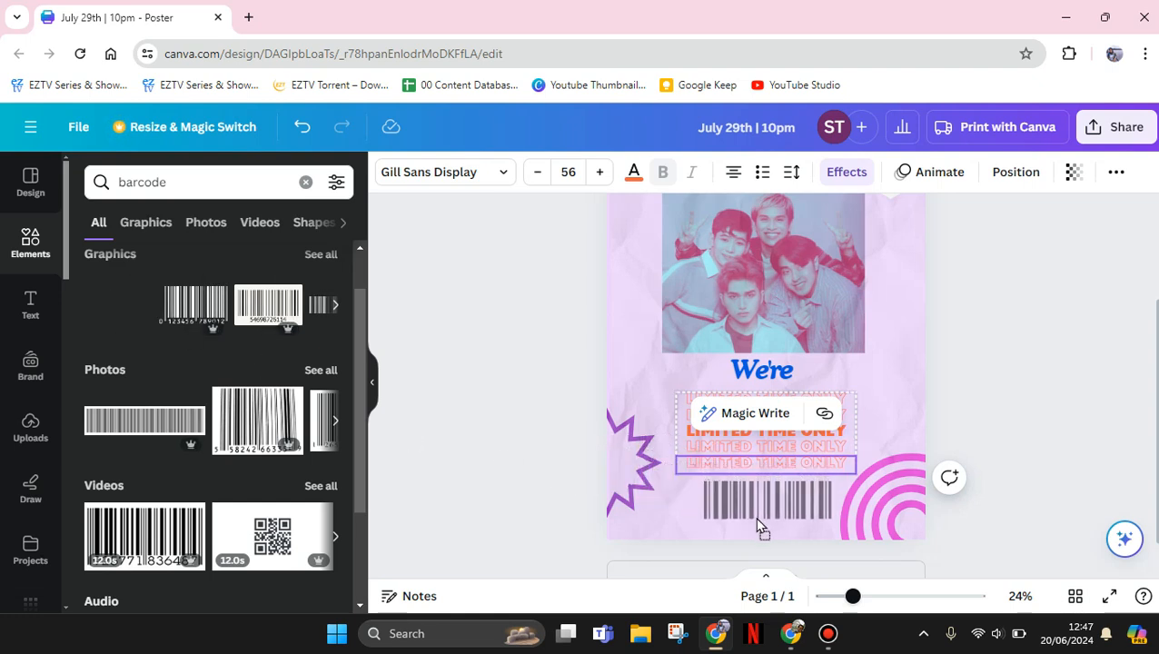
click(829, 498)
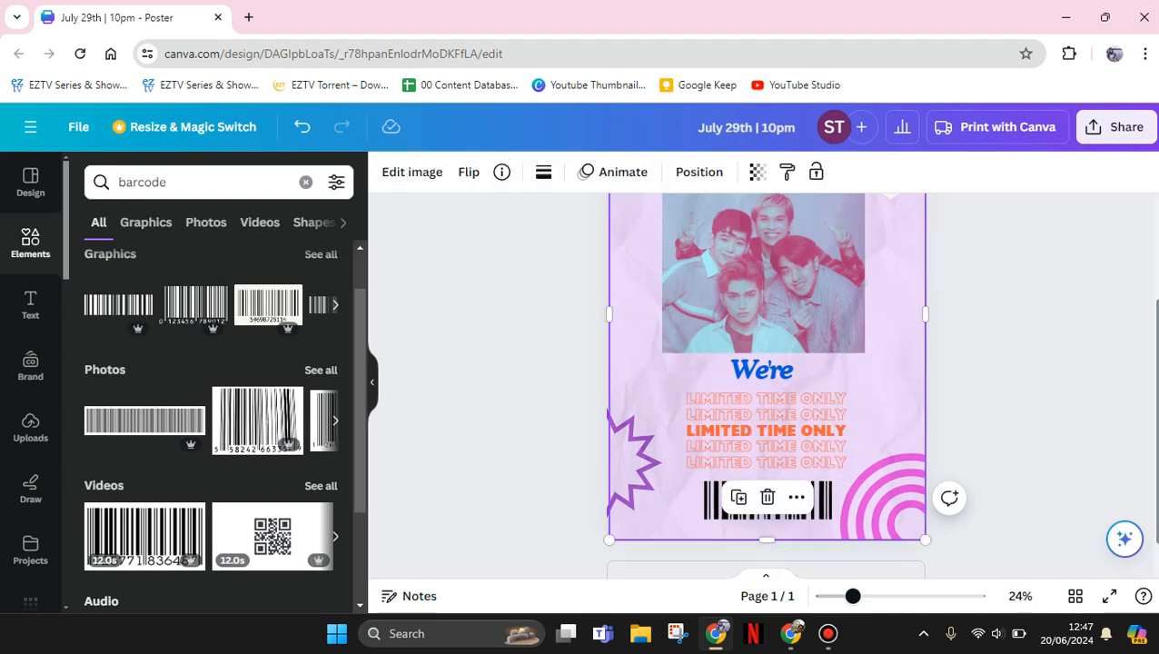
Examine the whole poster layout, from the decorative shapes and group photo down to the text lines and barcode.
drag(1157, 498, 1157, 419)
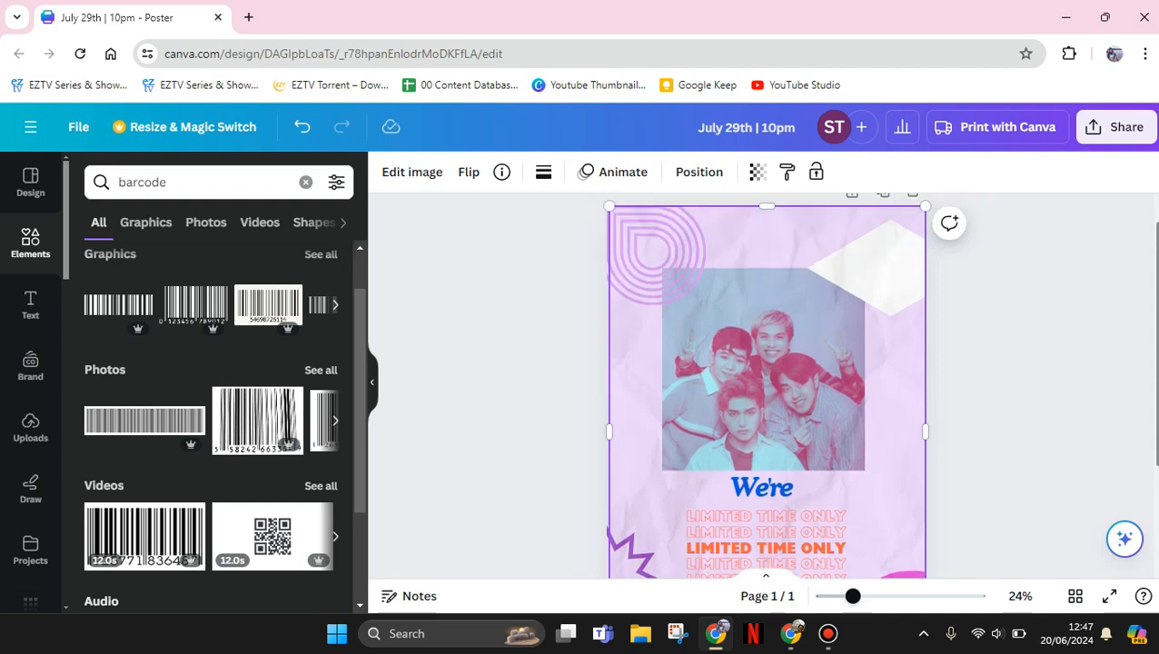
drag(823, 346, 823, 346)
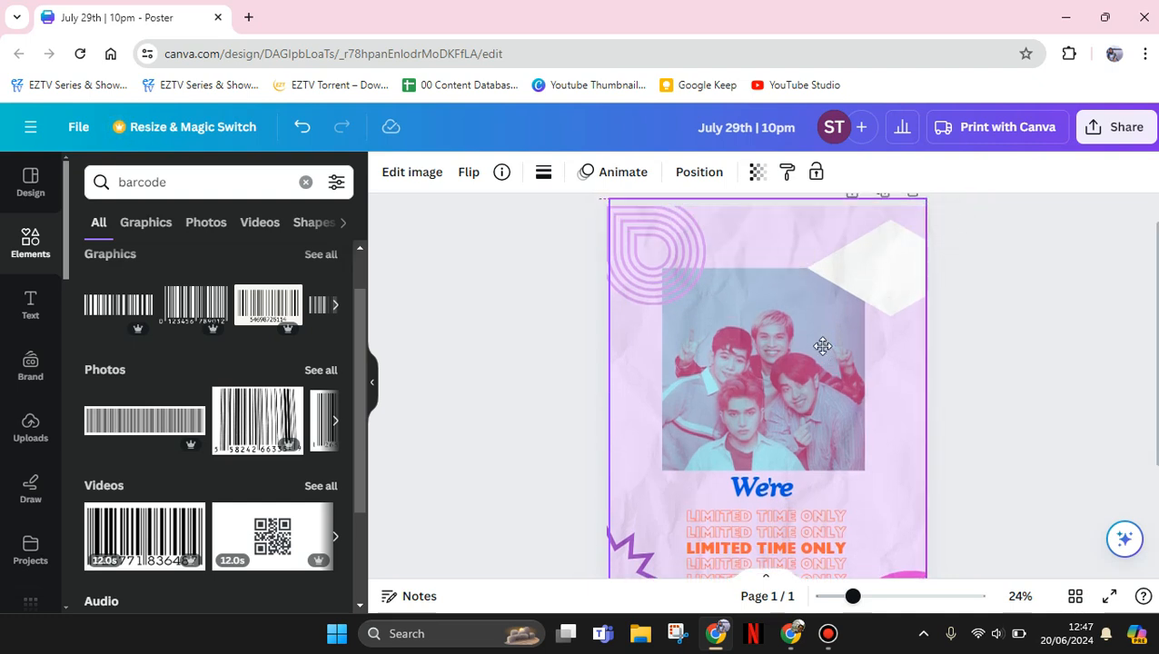
click(980, 348)
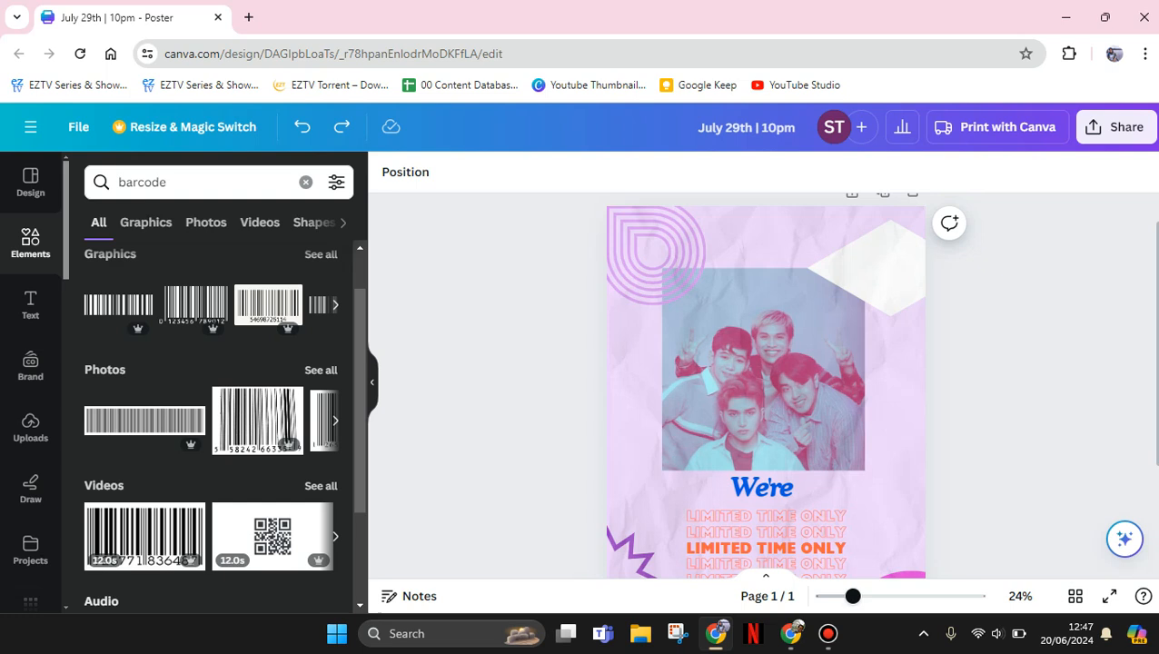
drag(1156, 349, 1156, 381)
scroll(1044, 499, down, 1)
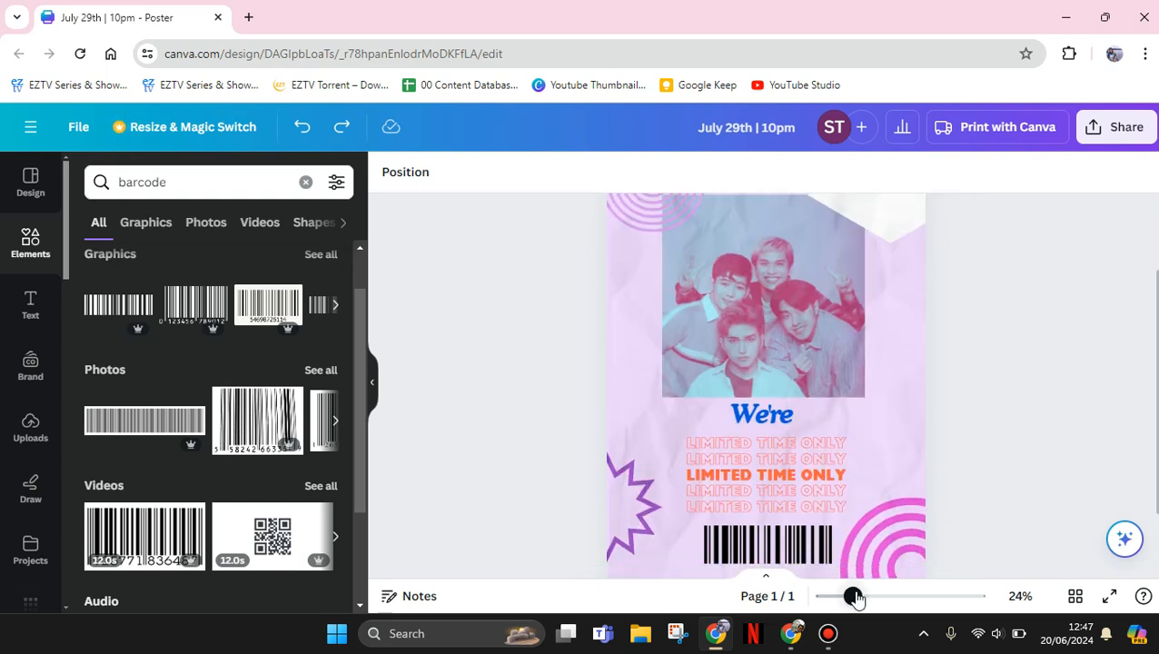
drag(854, 596, 843, 599)
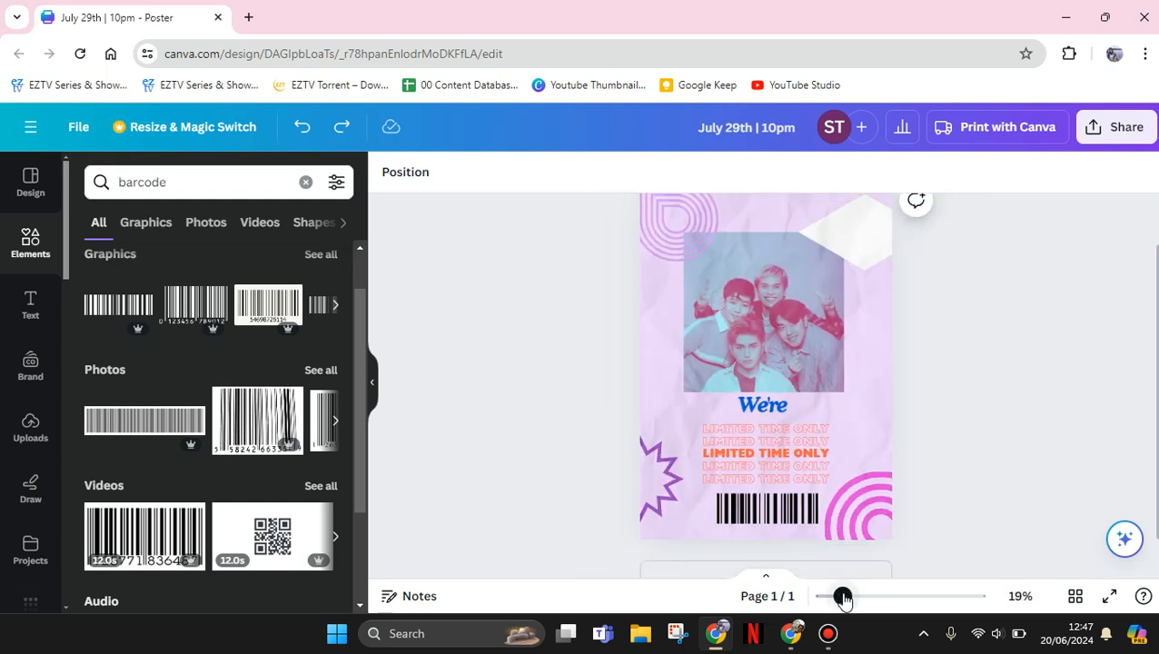
scroll(1016, 346, up, 1)
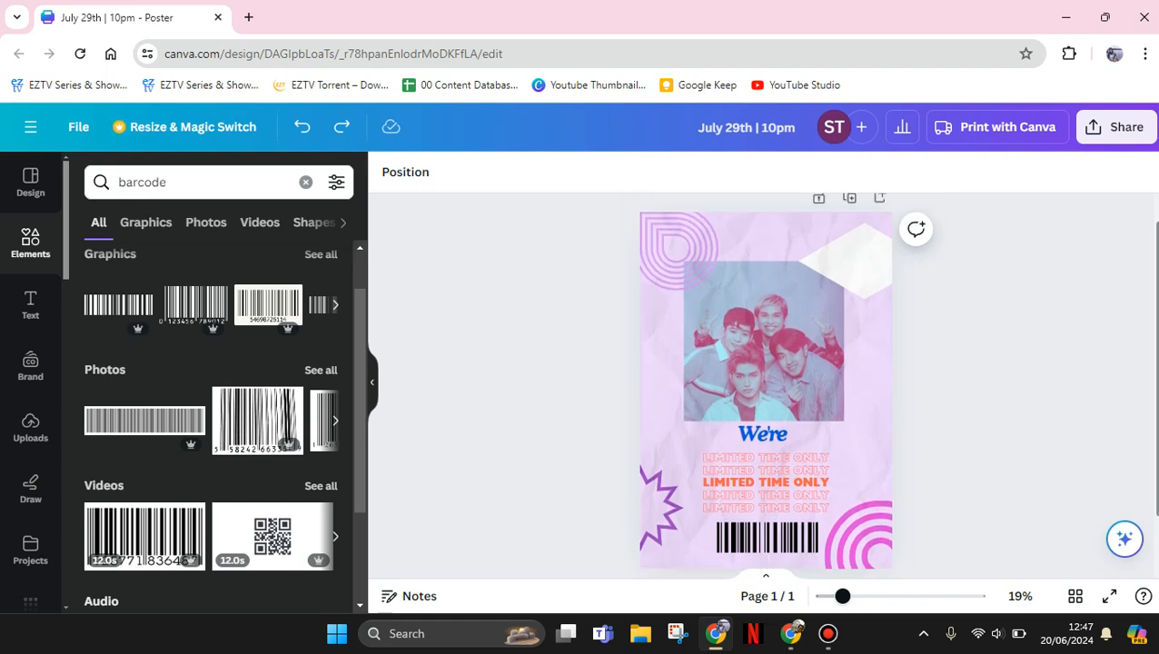